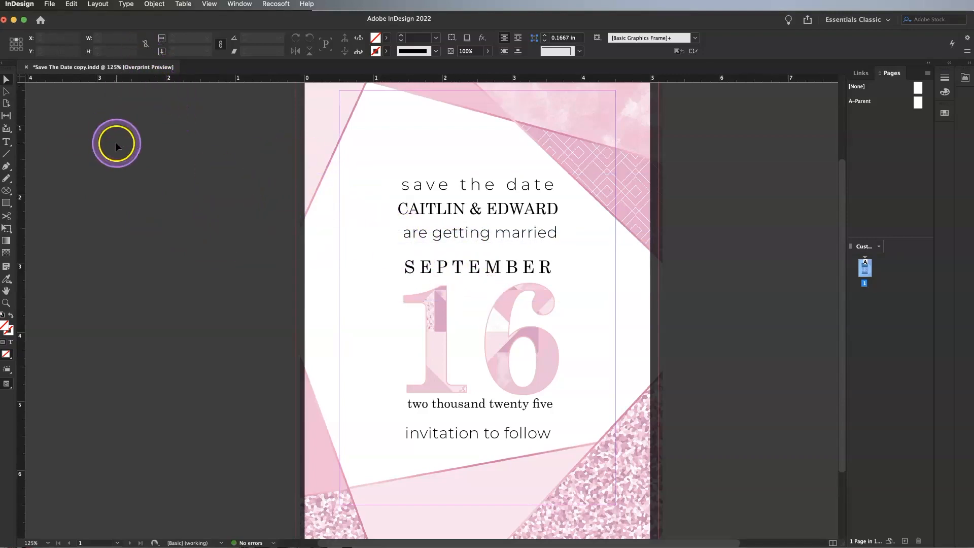
# Create a new one-page portrait document in inches, 5 in wide by 7 in high, with zero margins and 0.125 in bleed.
pyautogui.click(49, 3)
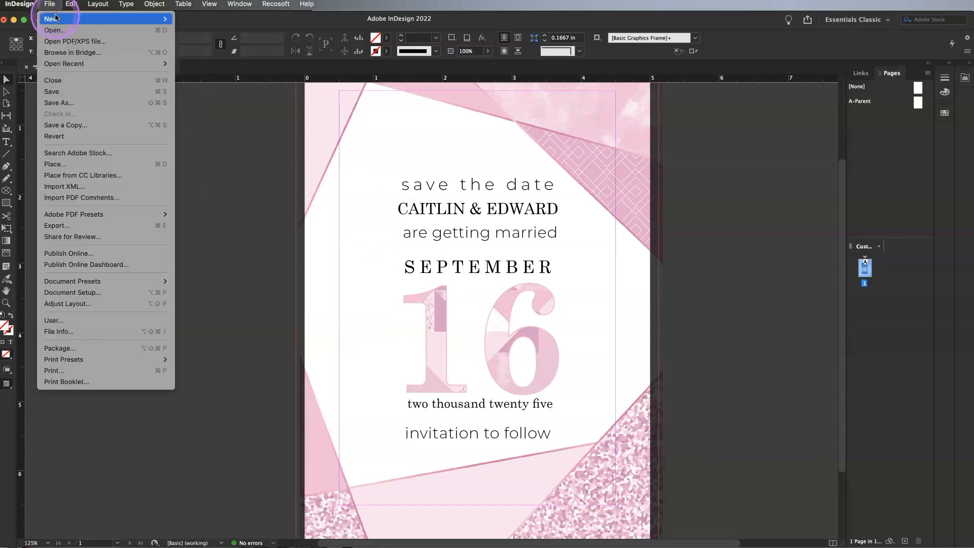
pyautogui.moveTo(56, 20)
pyautogui.click(217, 23)
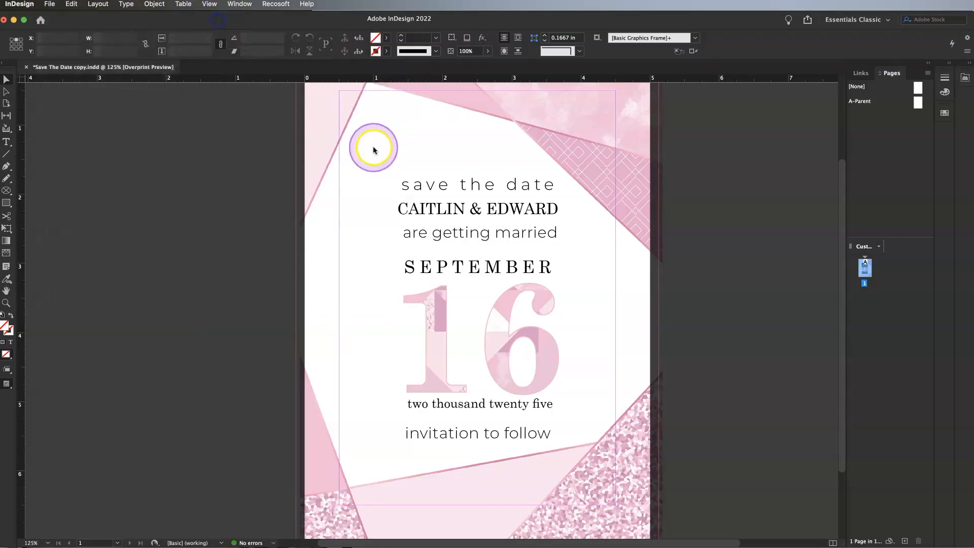
pyautogui.click(663, 121)
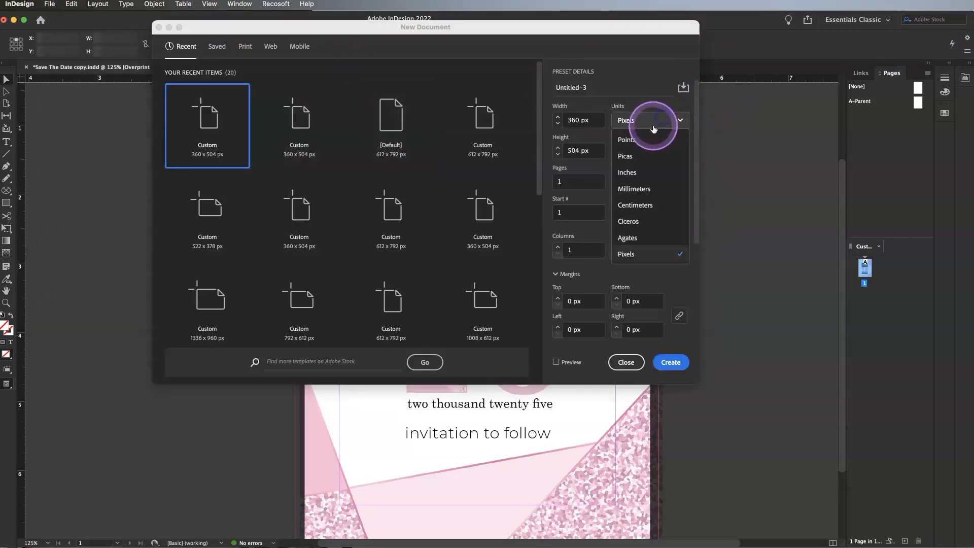
pyautogui.click(644, 164)
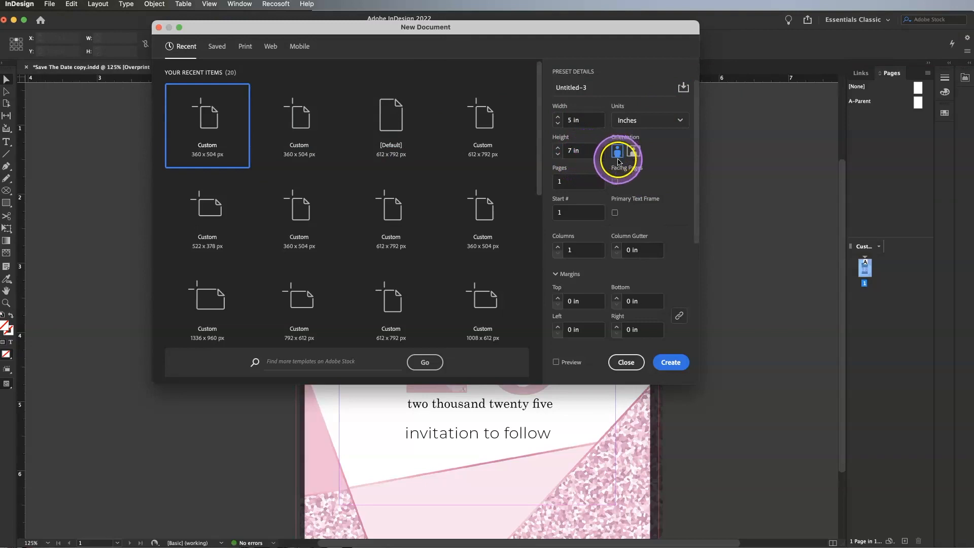
pyautogui.scroll(-3, 663, 211)
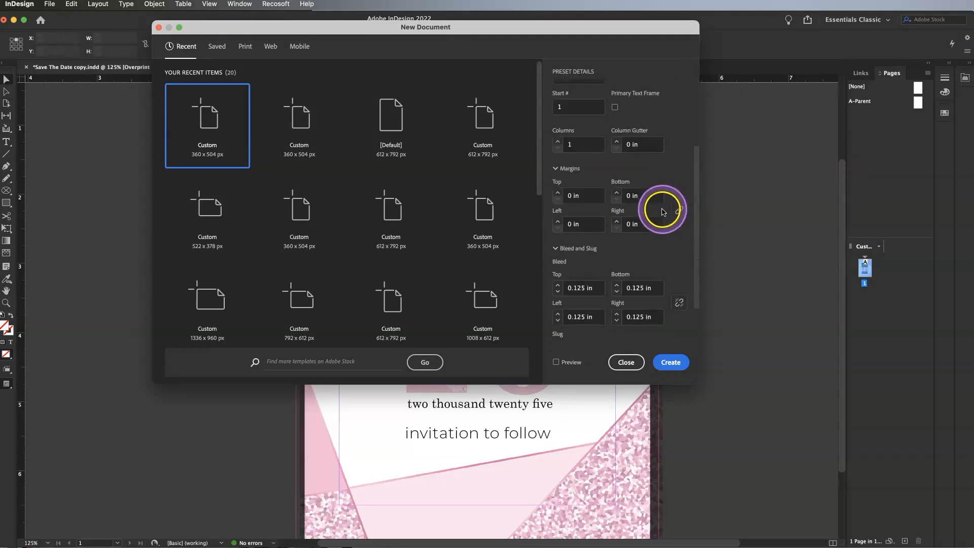
pyautogui.scroll(-2, 663, 212)
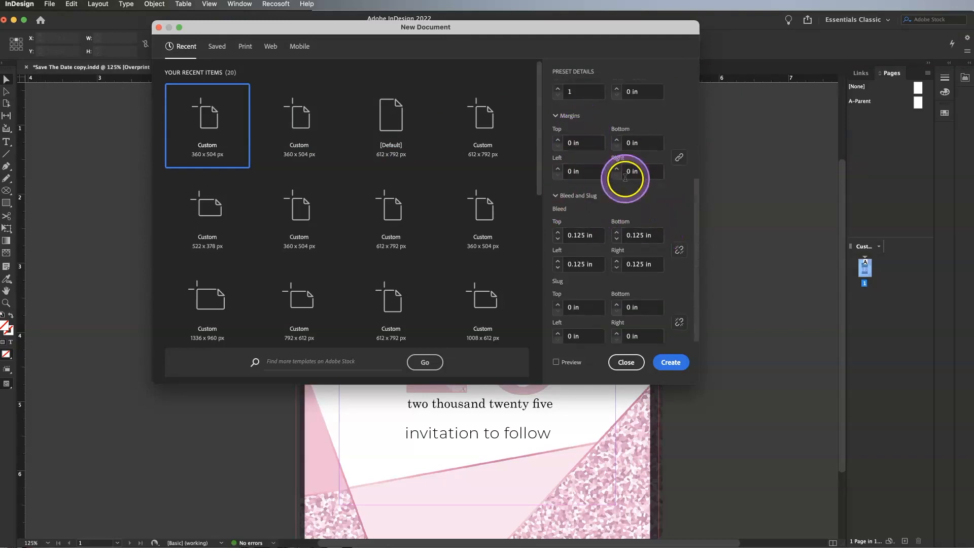
pyautogui.scroll(-1, 583, 242)
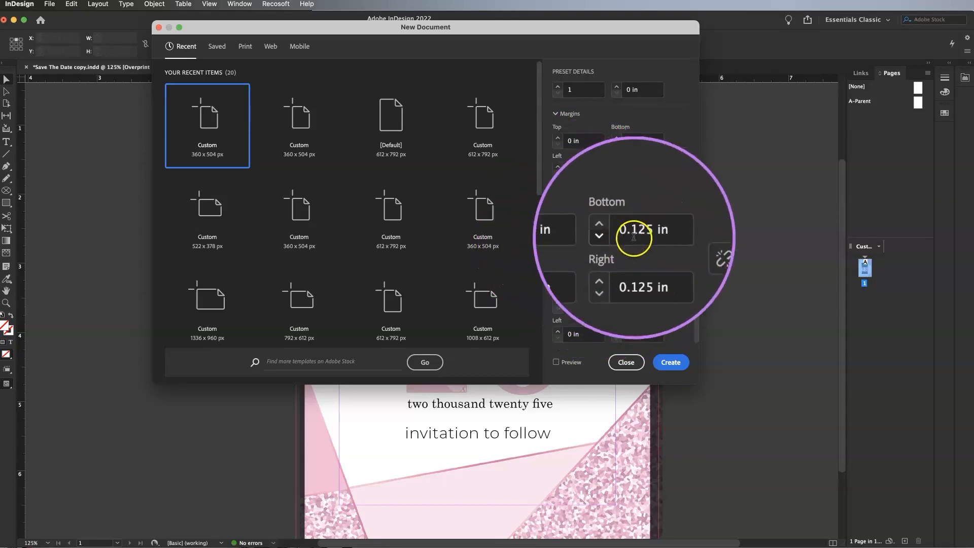
pyautogui.click(668, 362)
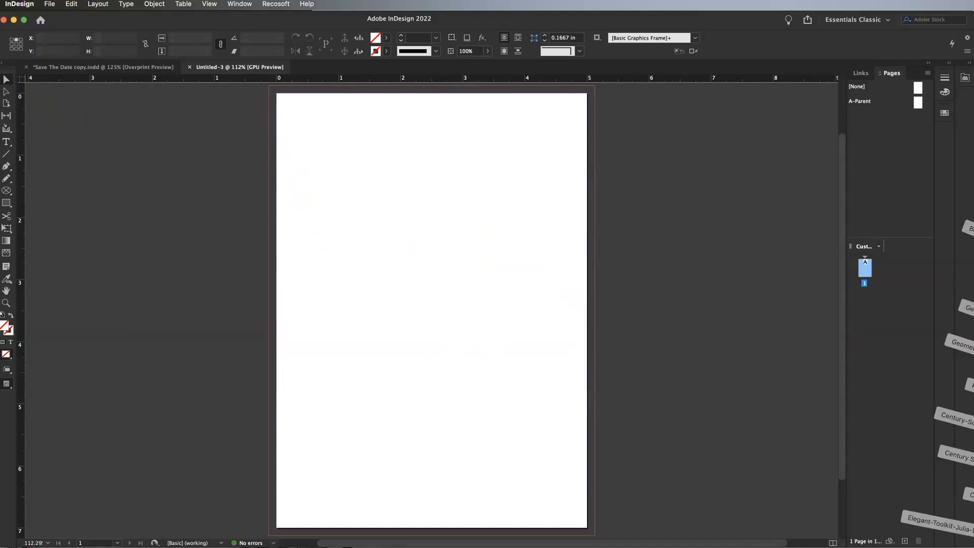
# Place the pink geometric background image over the whole page out to the bleed, with a frame about 5.285 by 7.29 in.
pyautogui.moveTo(950, 344); pyautogui.dragTo(270, 88)
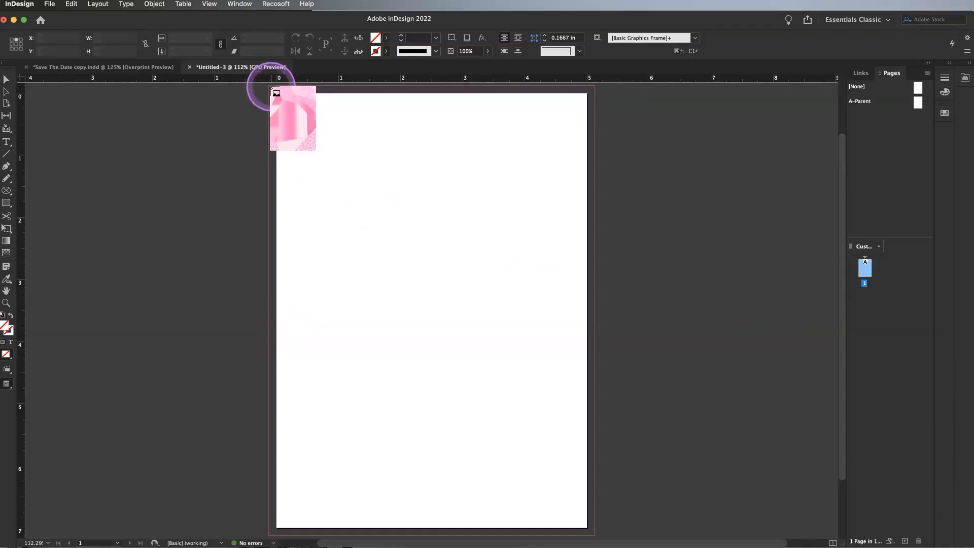
pyautogui.moveTo(269, 88); pyautogui.dragTo(622, 530)
pyautogui.click(431, 309)
pyautogui.moveTo(593, 312); pyautogui.dragTo(597, 314)
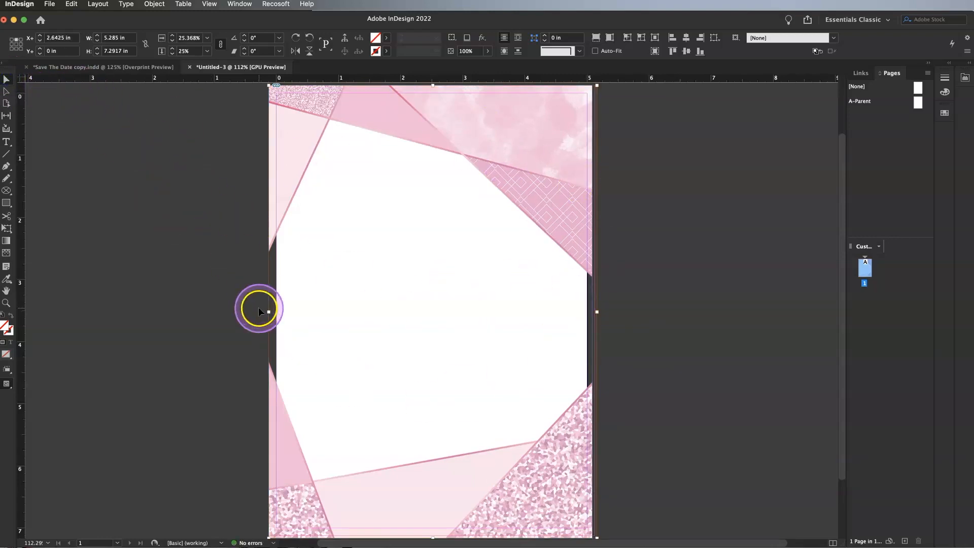
# Draw a page-wide text frame about 5 by 1.52 in across the upper part of the page and turn on Overprint Preview.
pyautogui.click(6, 142)
pyautogui.click(267, 161)
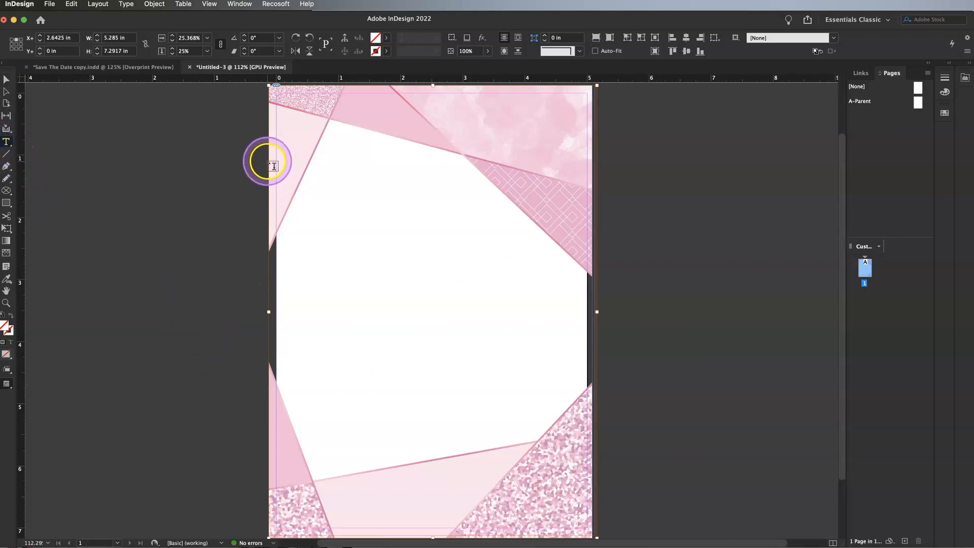
pyautogui.moveTo(276, 151); pyautogui.dragTo(590, 246)
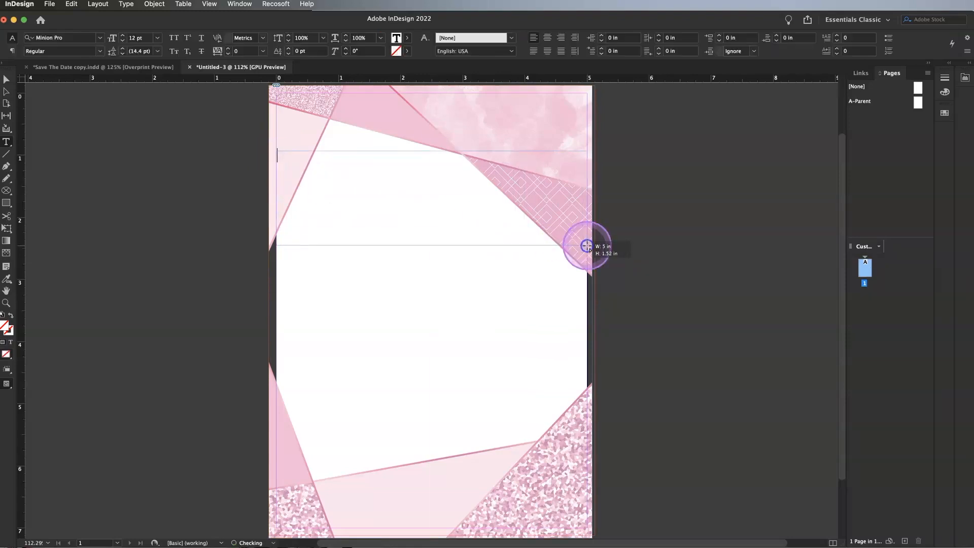
pyautogui.click(209, 4)
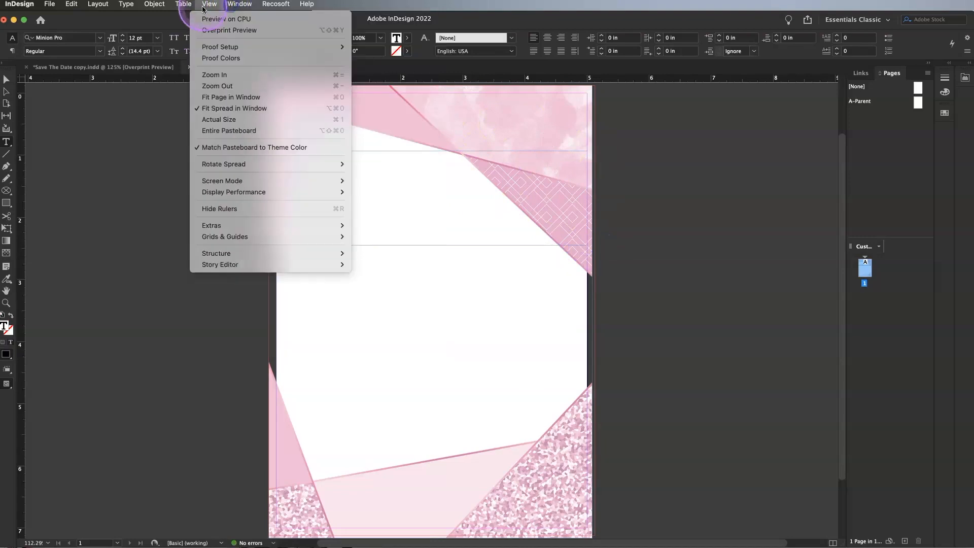
pyautogui.click(222, 31)
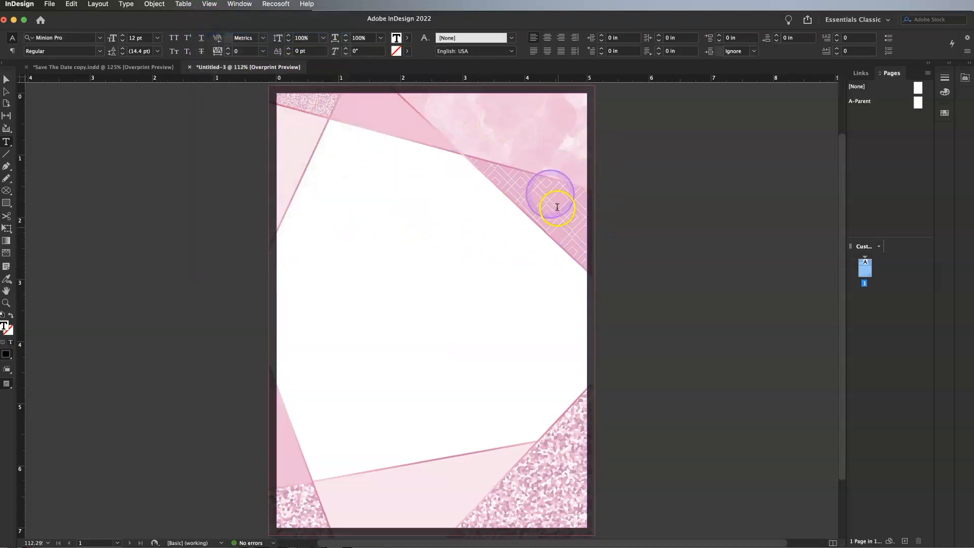
# Enter centred text "save the date" in the text frame and shorten the frame to about 0.71 in high.
pyautogui.click(427, 224)
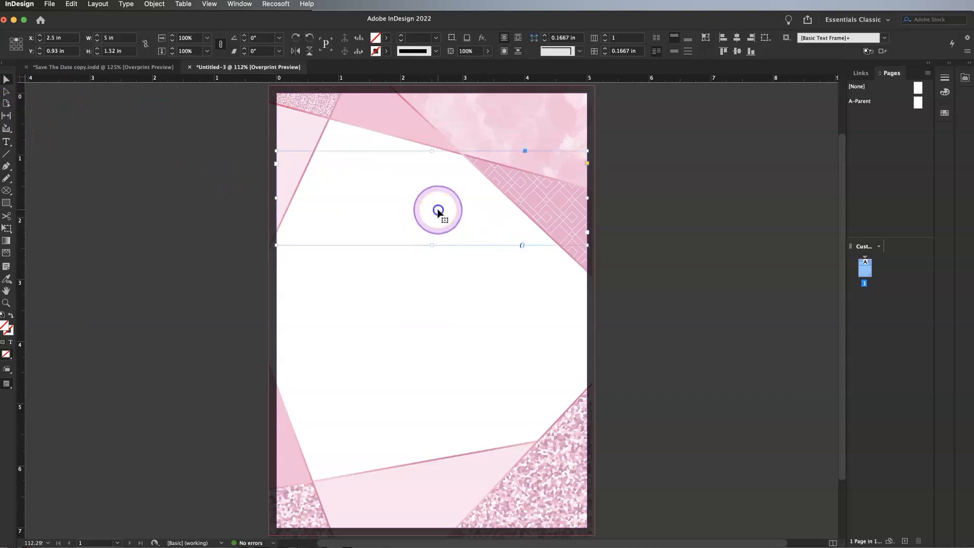
pyautogui.click(440, 209)
pyautogui.click(547, 38)
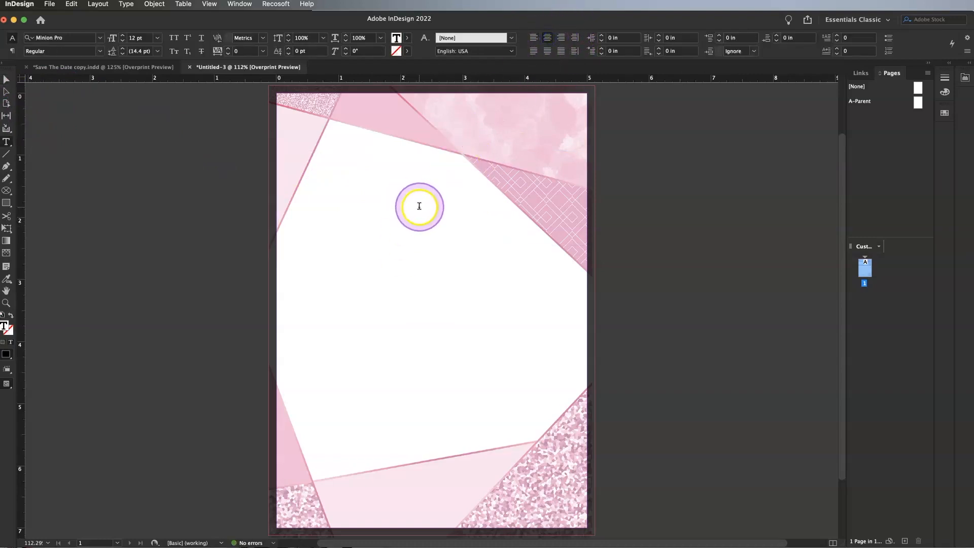
pyautogui.write('save the dat')
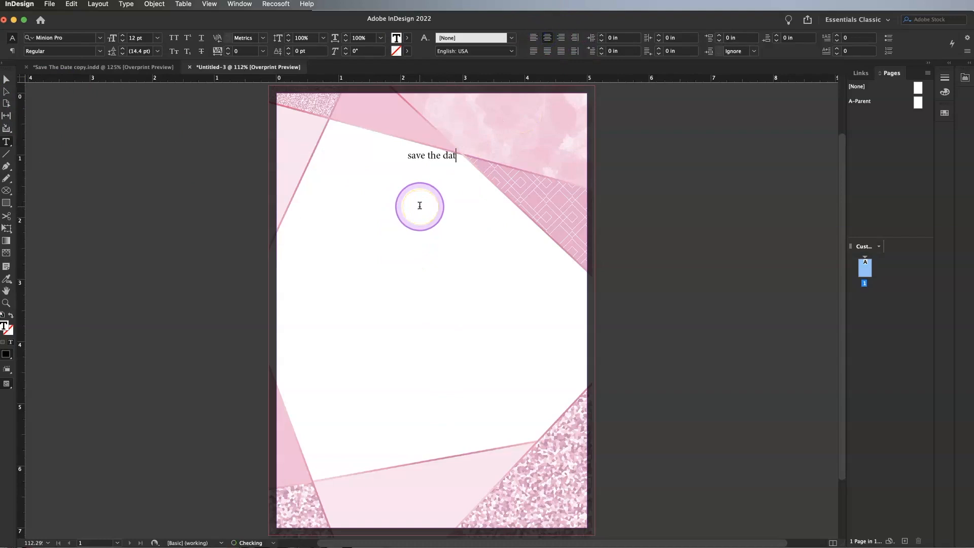
pyautogui.write('e')
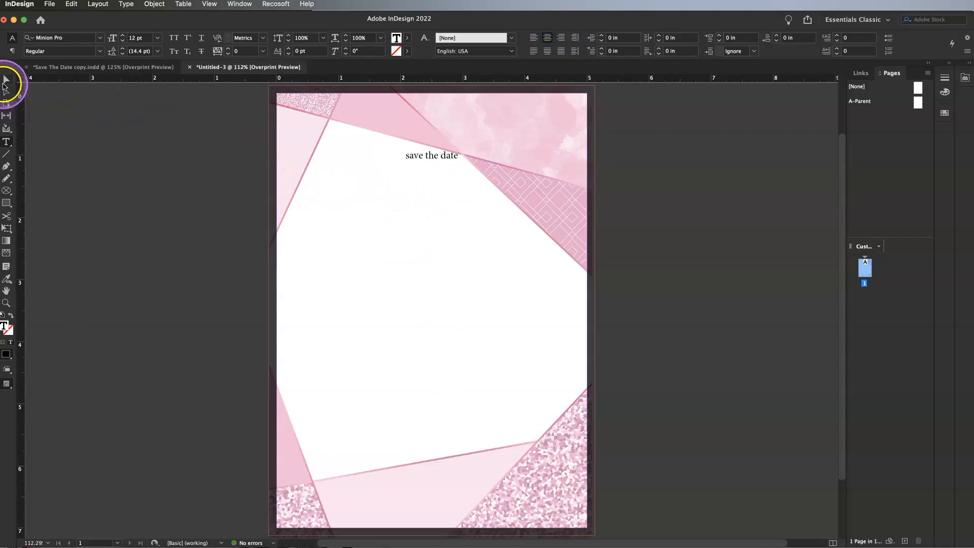
pyautogui.click(3, 84)
pyautogui.moveTo(432, 245); pyautogui.dragTo(432, 195)
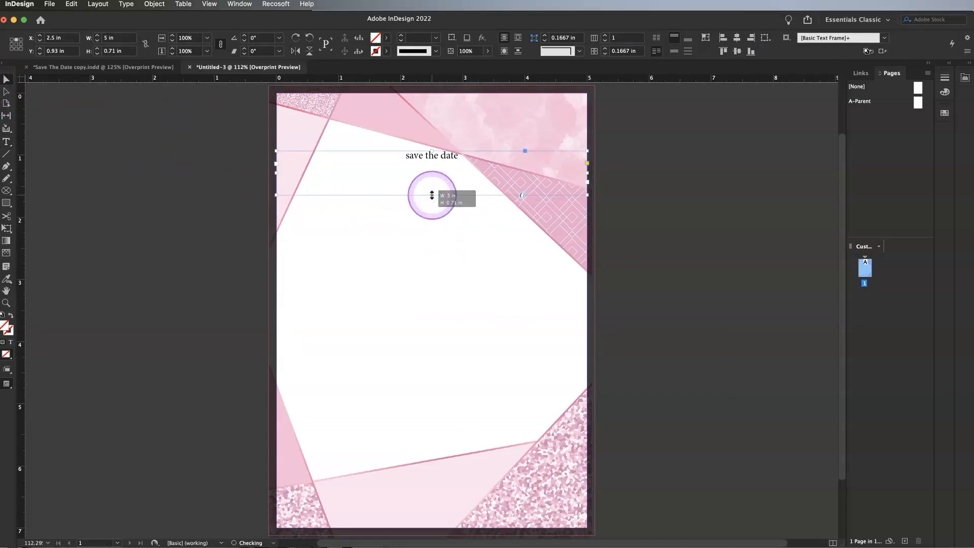
# Duplicate the "save the date" frame, replace the copy's text with the couple's first names and place it just below the original.
pyautogui.press('super+c')
pyautogui.press('super+v')
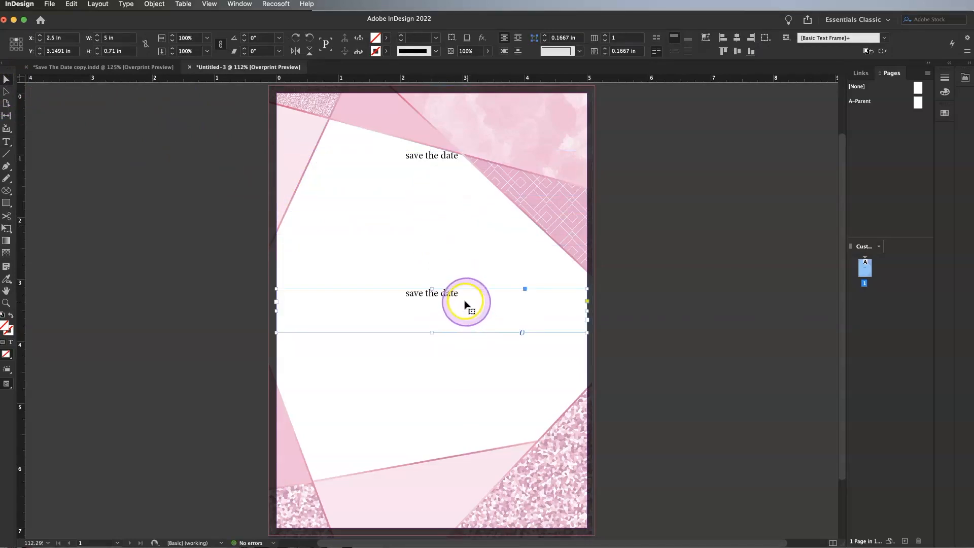
pyautogui.doubleClick(451, 294)
pyautogui.moveTo(469, 294); pyautogui.dragTo(355, 282)
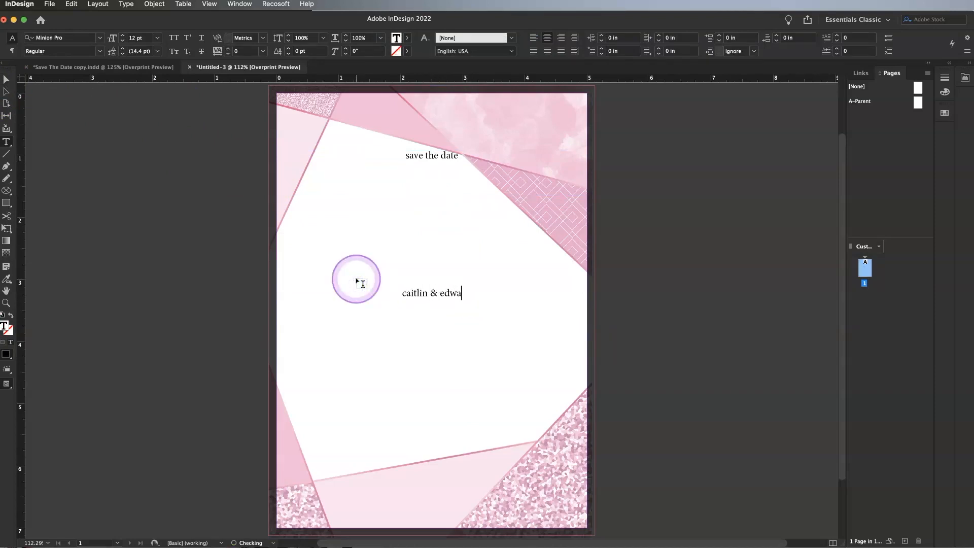
pyautogui.press('Escape')
pyautogui.moveTo(446, 300); pyautogui.dragTo(467, 310)
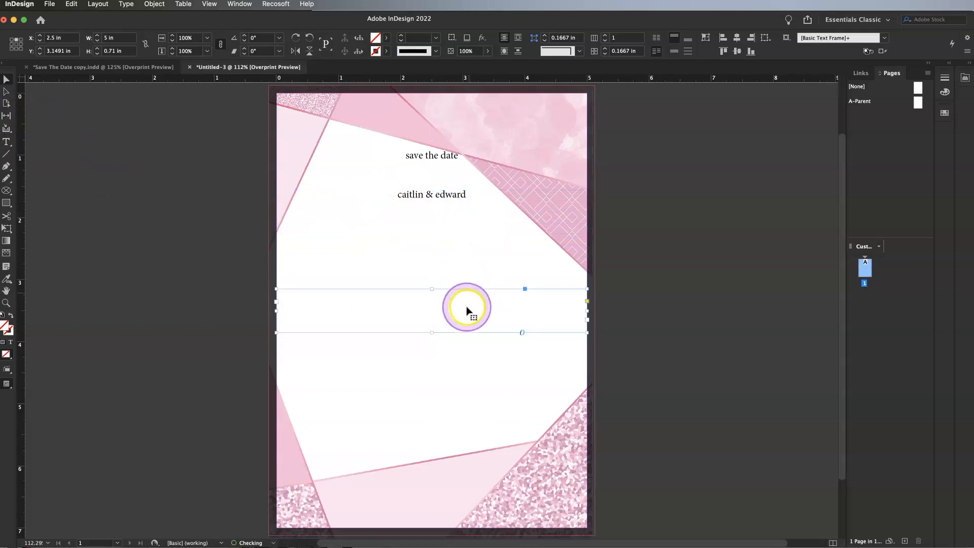
# Replace the text of the next pasted frame with "are getting married" and move it directly below the couple's names.
pyautogui.doubleClick(453, 292)
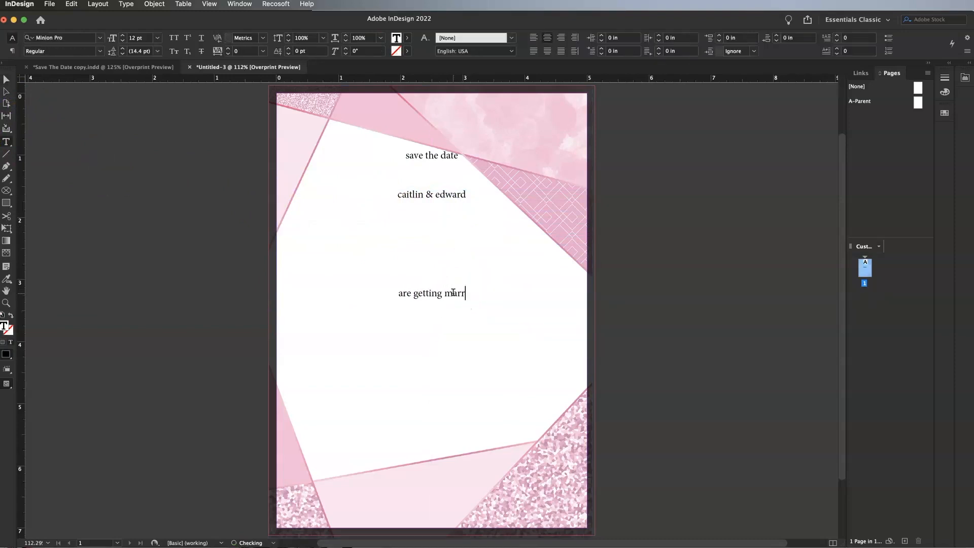
pyautogui.press('Escape')
pyautogui.click(449, 305)
pyautogui.moveTo(449, 304); pyautogui.dragTo(448, 229)
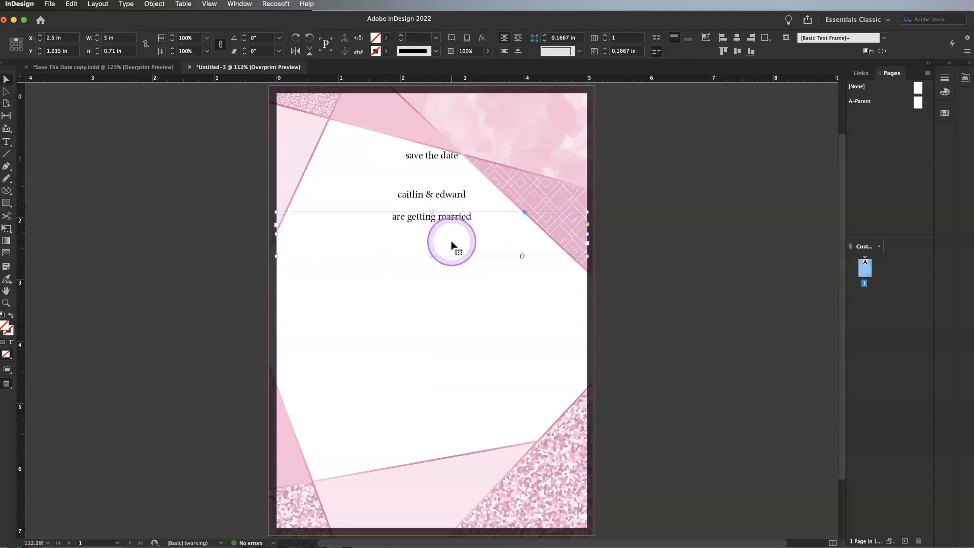
# Paste another copy of the text frame at mid-page and replace its text with "september".
pyautogui.press('super+v')
pyautogui.doubleClick(459, 298)
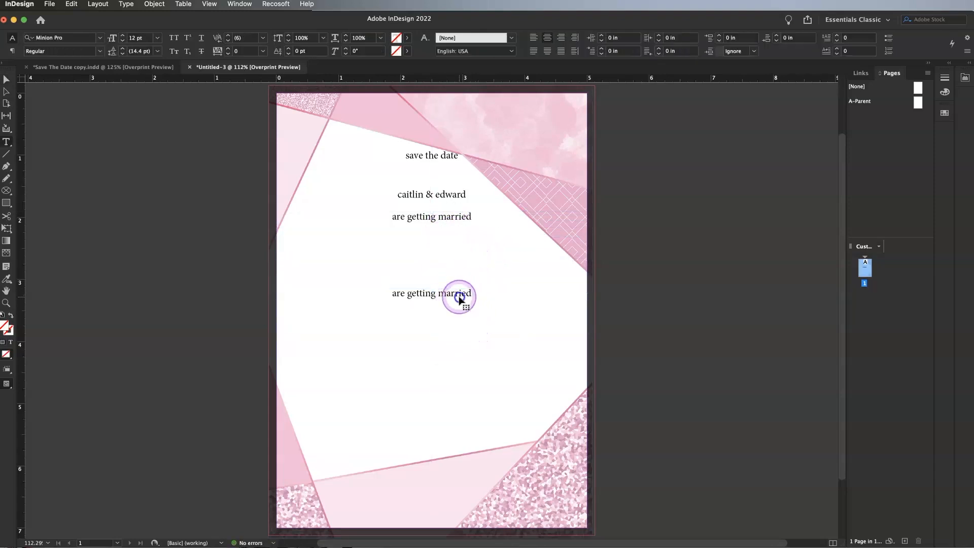
pyautogui.tripleClick(459, 295)
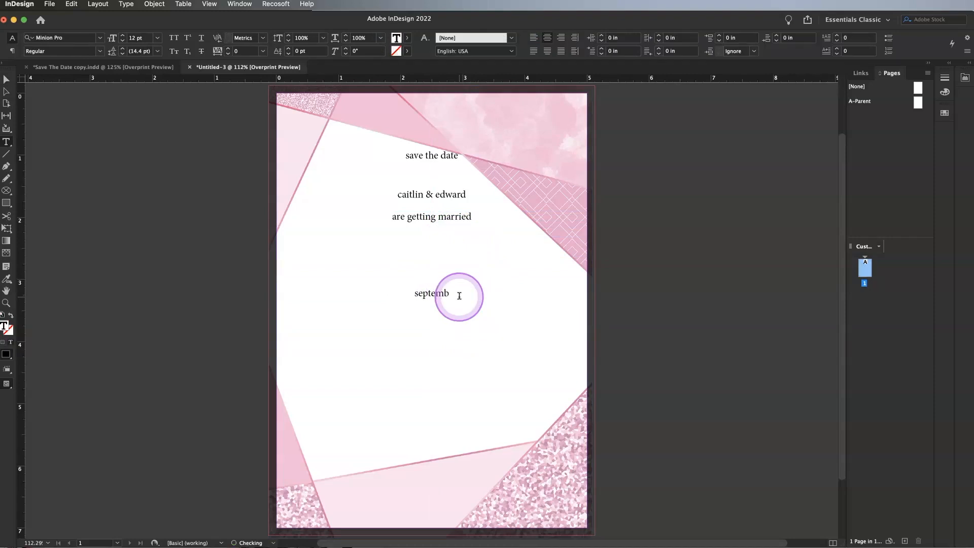
pyautogui.press('Escape')
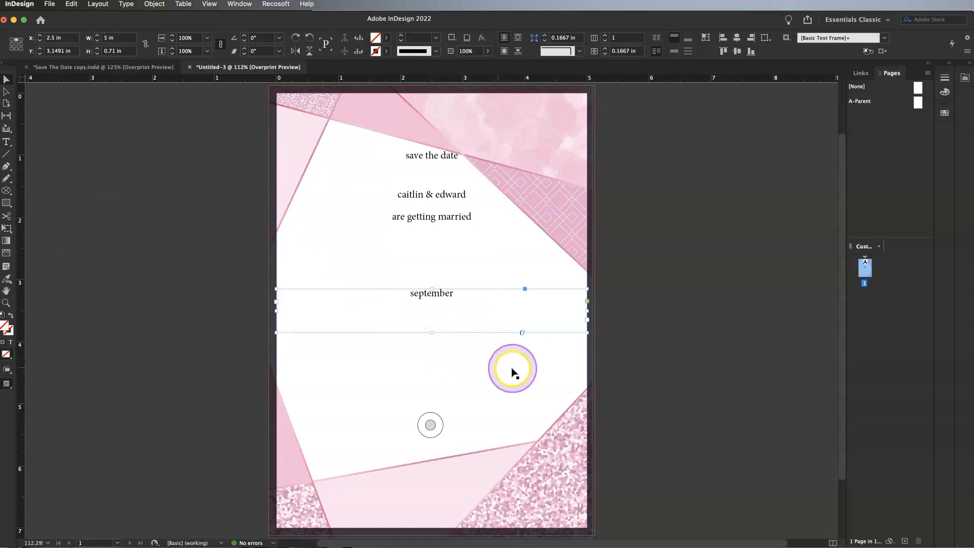
# Duplicate the "september" frame below itself and replace the copy's text with "16".
pyautogui.moveTo(467, 299); pyautogui.dragTo(469, 336)
pyautogui.doubleClick(434, 329)
pyautogui.doubleClick(435, 332)
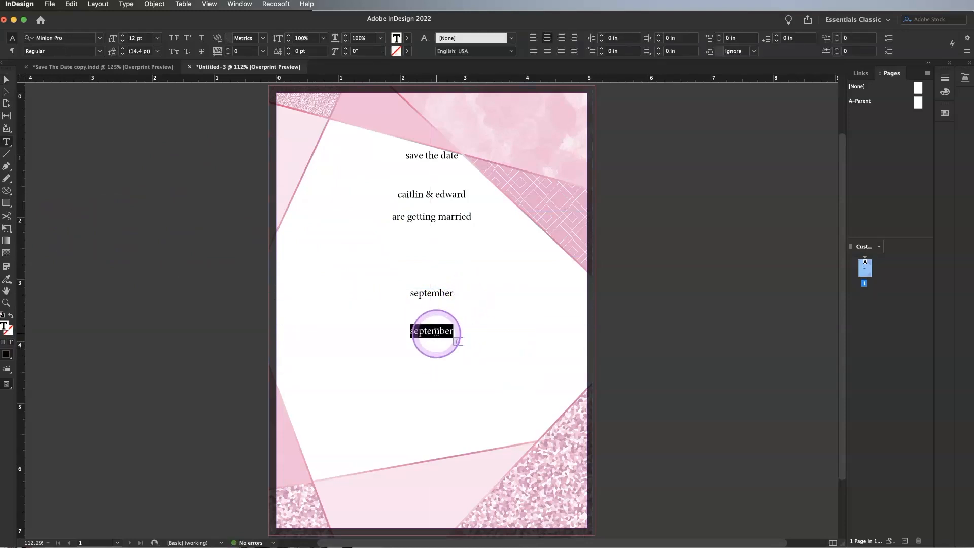
pyautogui.press('Escape')
pyautogui.click(420, 339)
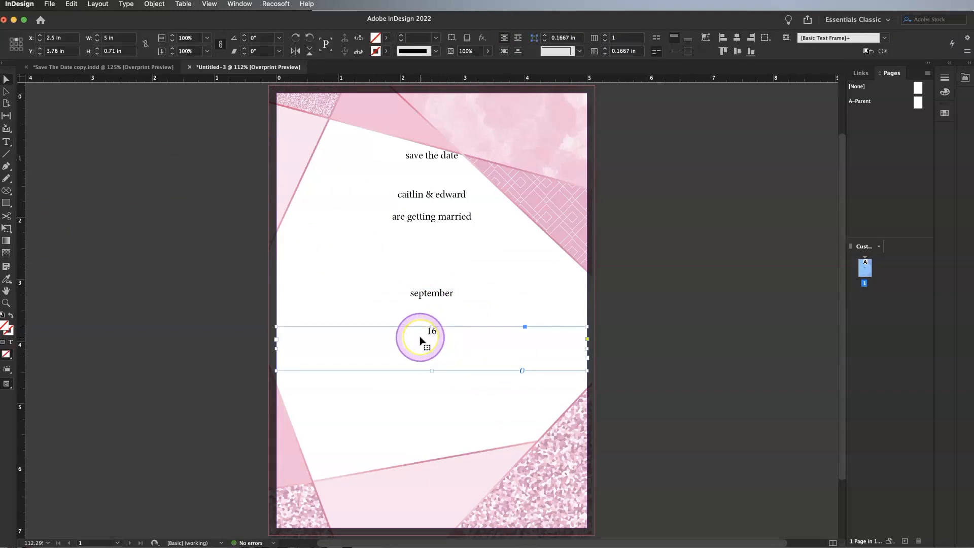
# Duplicate the "16" frame below itself and replace the copy's text with "two thousand twenty-five".
pyautogui.moveTo(420, 339); pyautogui.dragTo(458, 388)
pyautogui.doubleClick(431, 369)
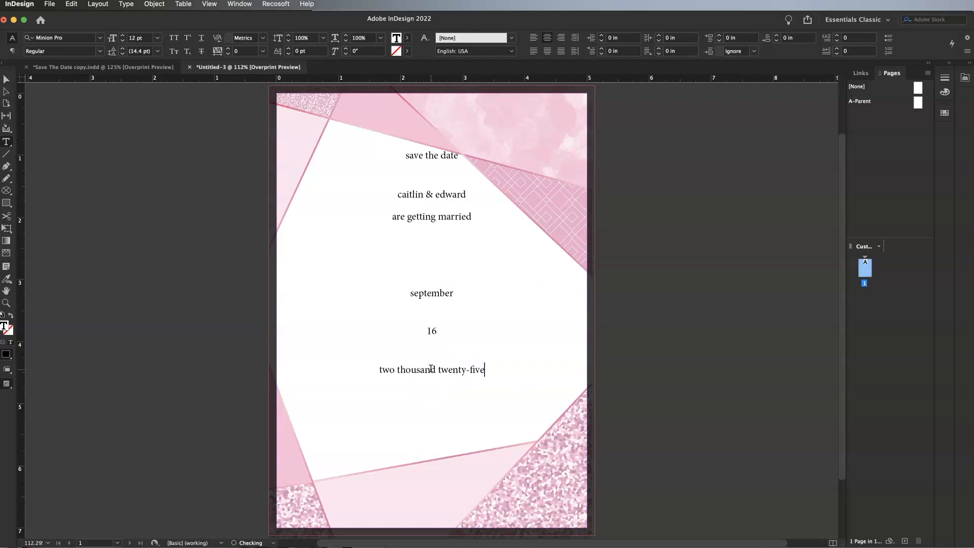
pyautogui.press('Escape')
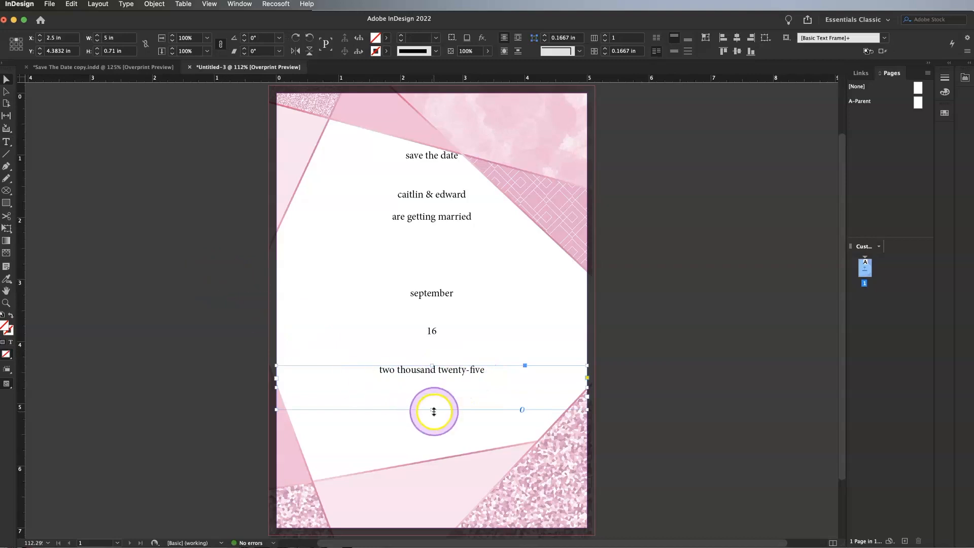
# Paste another text frame, move it below the year line and replace its text with "invitation to follow".
pyautogui.press('super+v')
pyautogui.moveTo(486, 308); pyautogui.dragTo(486, 421)
pyautogui.doubleClick(478, 408)
pyautogui.tripleClick(477, 407)
pyautogui.write('i')
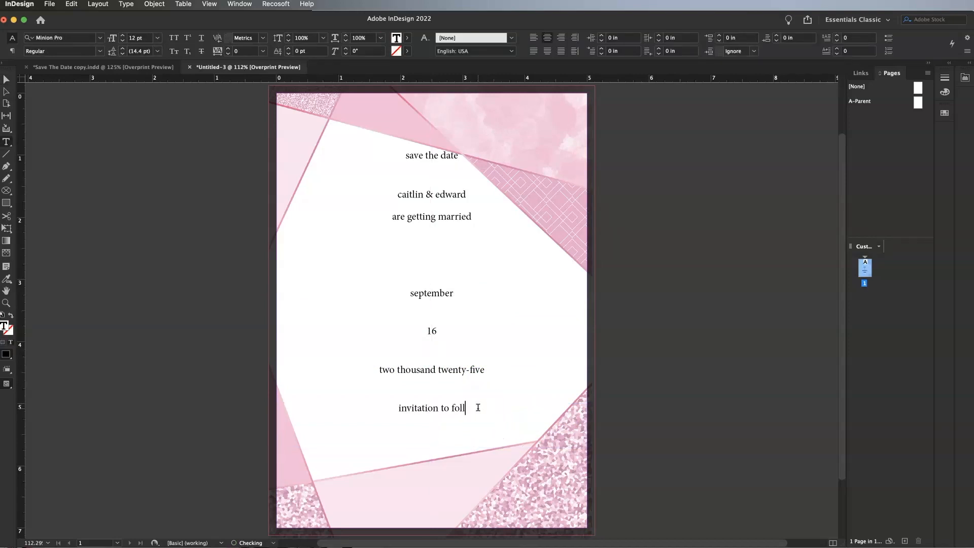
pyautogui.press('Escape')
# Move "save the date" down closer to the couple's names and "september" up closer to "are getting married".
pyautogui.click(428, 155)
pyautogui.moveTo(429, 155); pyautogui.dragTo(426, 178)
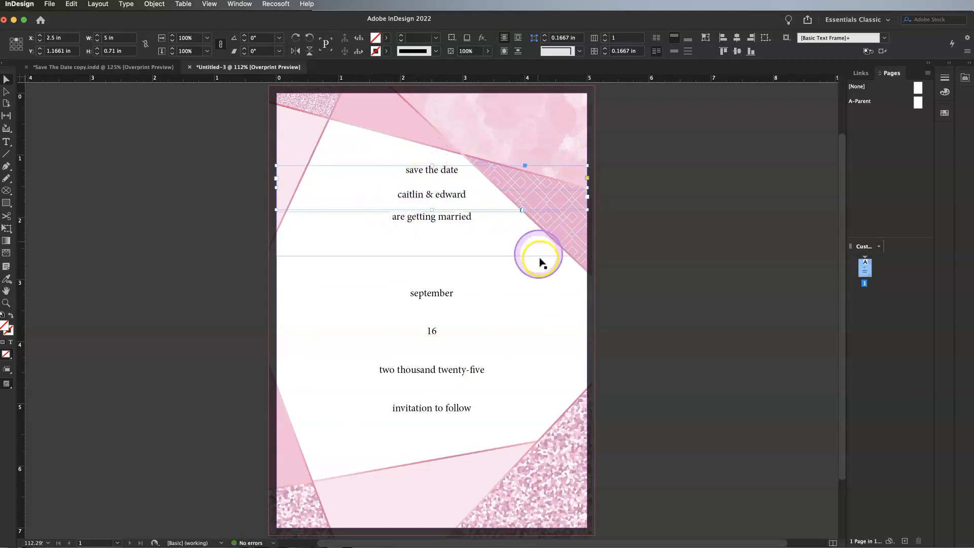
pyautogui.moveTo(432, 291); pyautogui.dragTo(429, 262)
# Set the font of the "save the date" line to Montserrat Light.
pyautogui.click(432, 173)
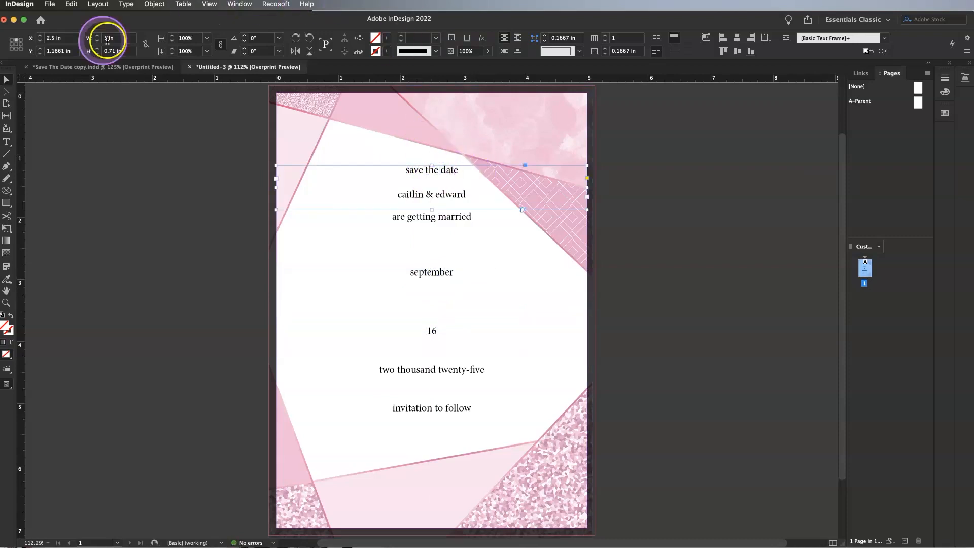
pyautogui.click(7, 142)
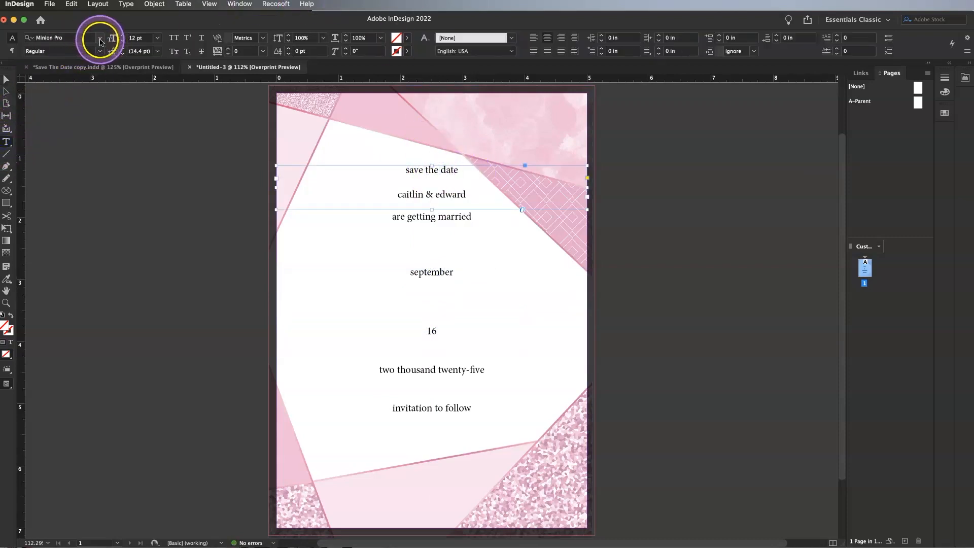
pyautogui.click(100, 38)
pyautogui.write('mont')
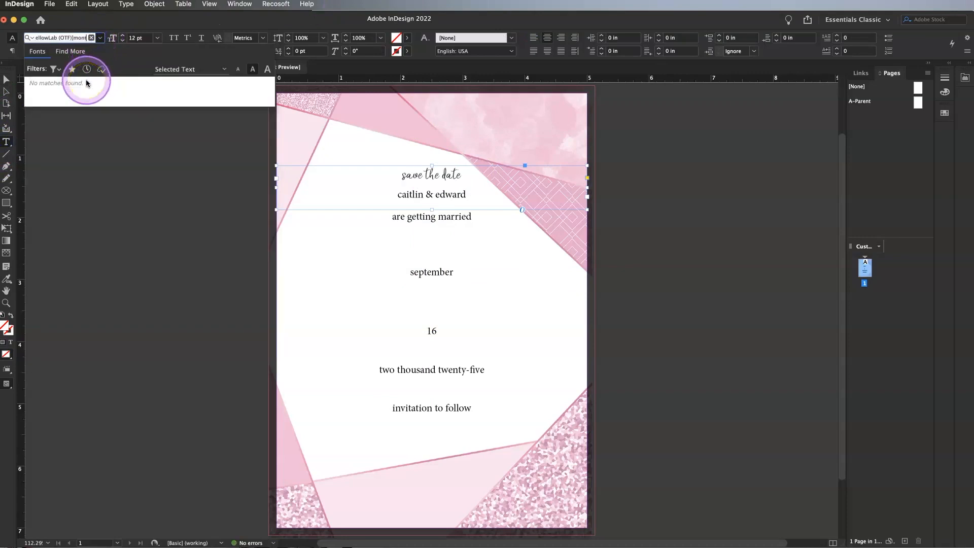
pyautogui.click(91, 37)
pyautogui.click(73, 71)
pyautogui.write('mont')
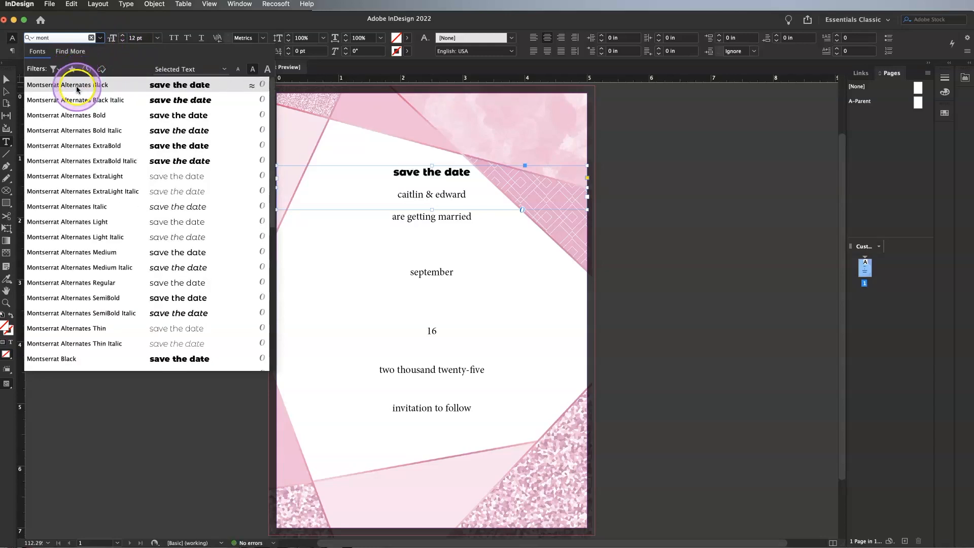
pyautogui.write('serre')
pyautogui.press('BackSpace')
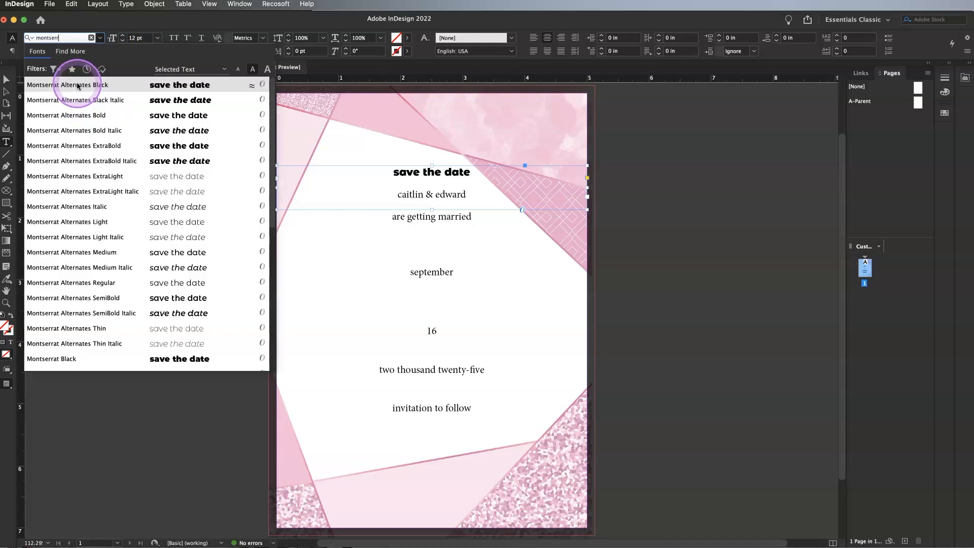
pyautogui.scroll(-5, 122, 254)
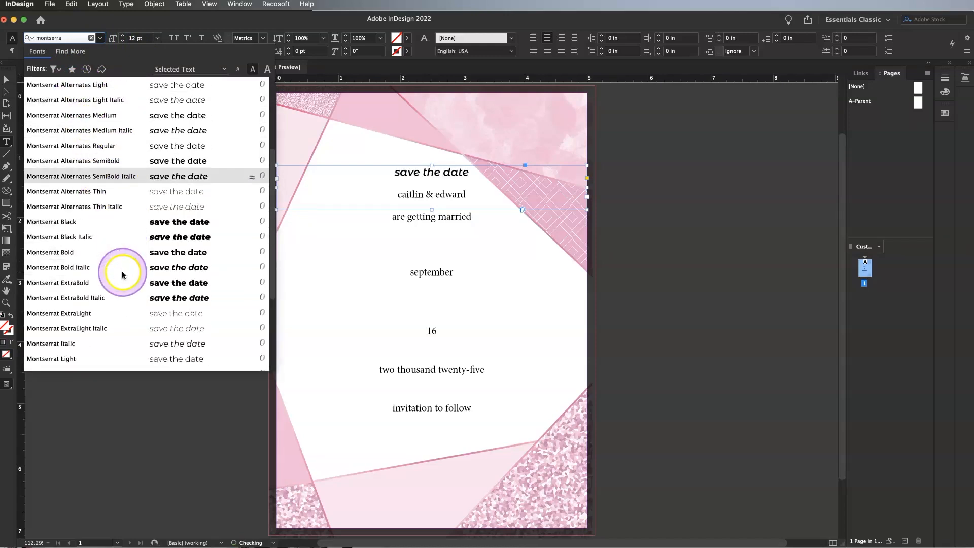
pyautogui.scroll(-1, 125, 283)
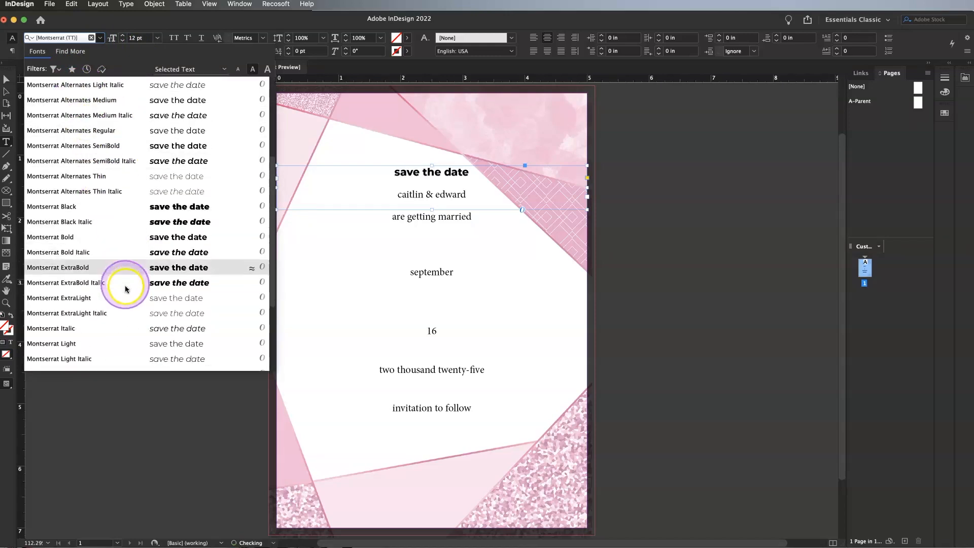
pyautogui.click(108, 351)
# Set the "save the date" text to 17 pt with a tracking of 230.
pyautogui.click(145, 39)
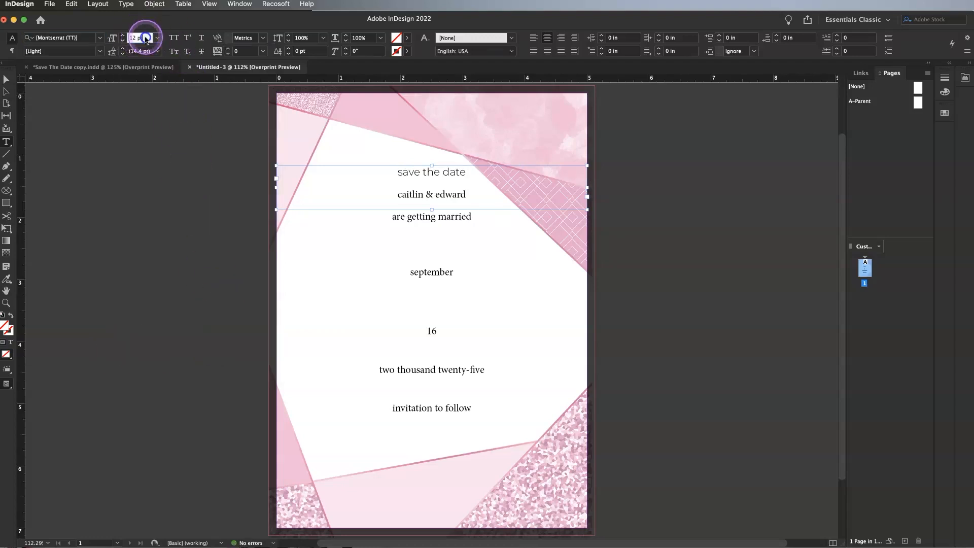
pyautogui.moveTo(145, 39); pyautogui.dragTo(103, 37)
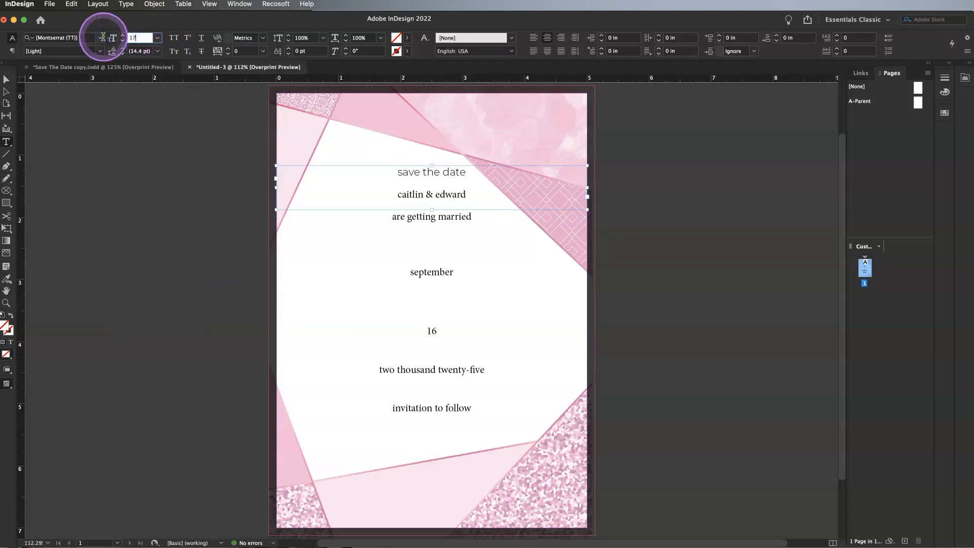
pyautogui.click(230, 50)
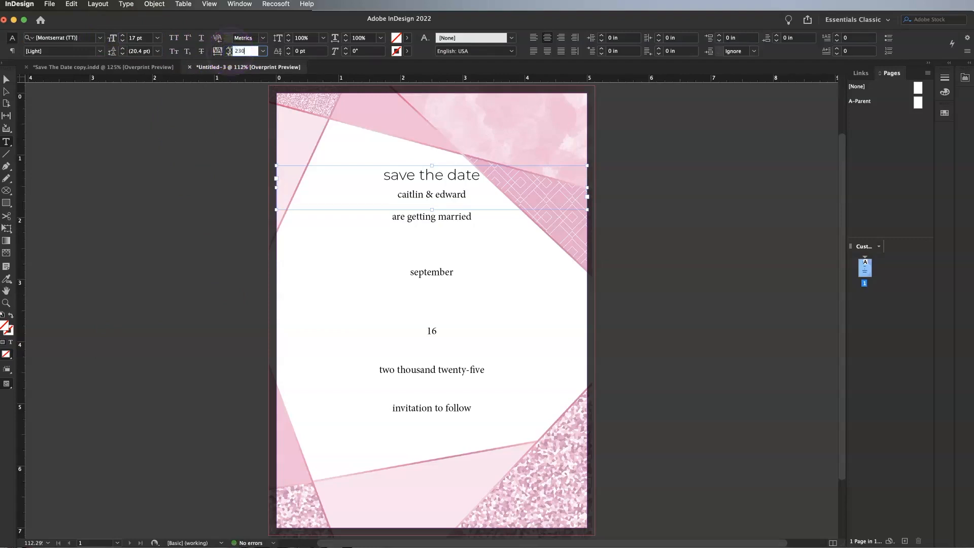
pyautogui.write('230')
pyautogui.press('Tab')
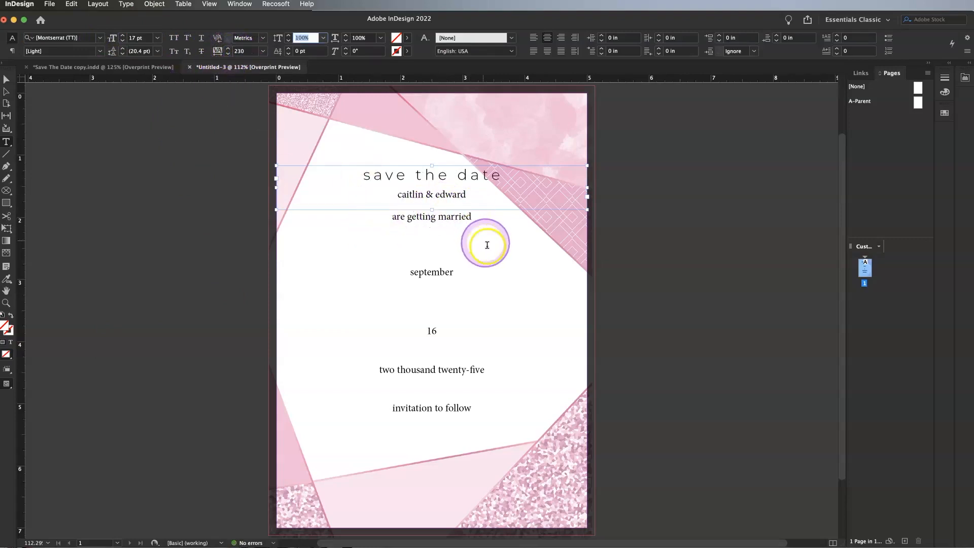
# Change the font of the "are getting married" line to Montserrat Regular.
pyautogui.click(461, 235)
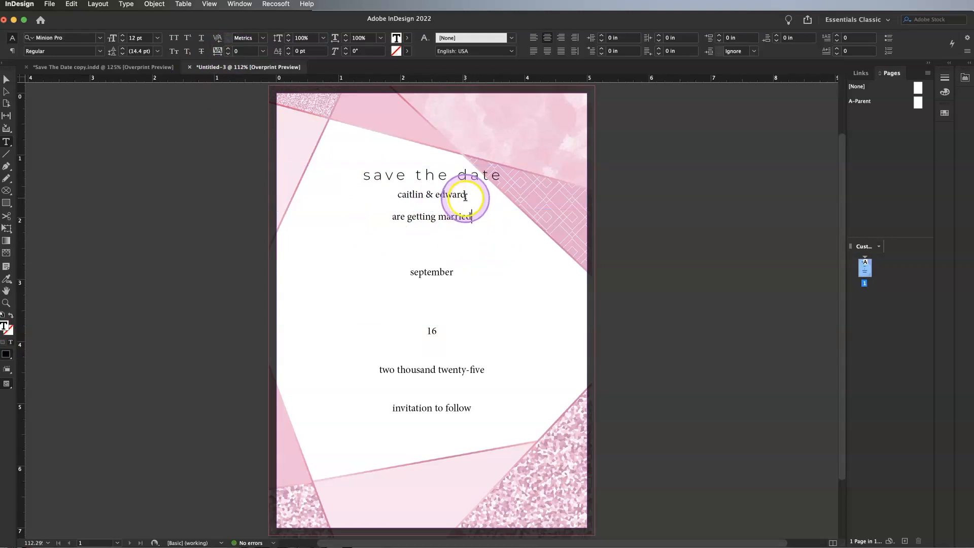
pyautogui.moveTo(469, 217); pyautogui.dragTo(364, 217)
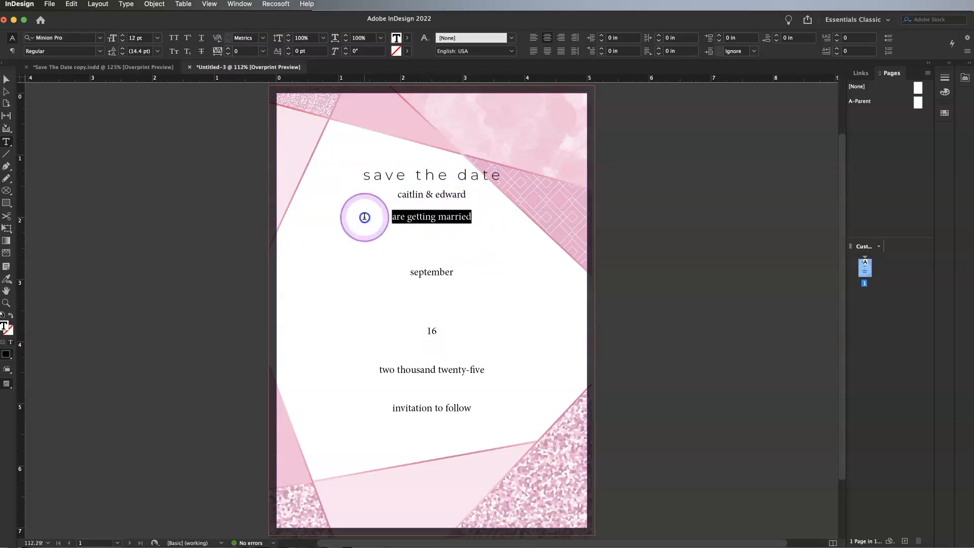
pyautogui.click(100, 40)
pyautogui.scroll(10, 144, 104)
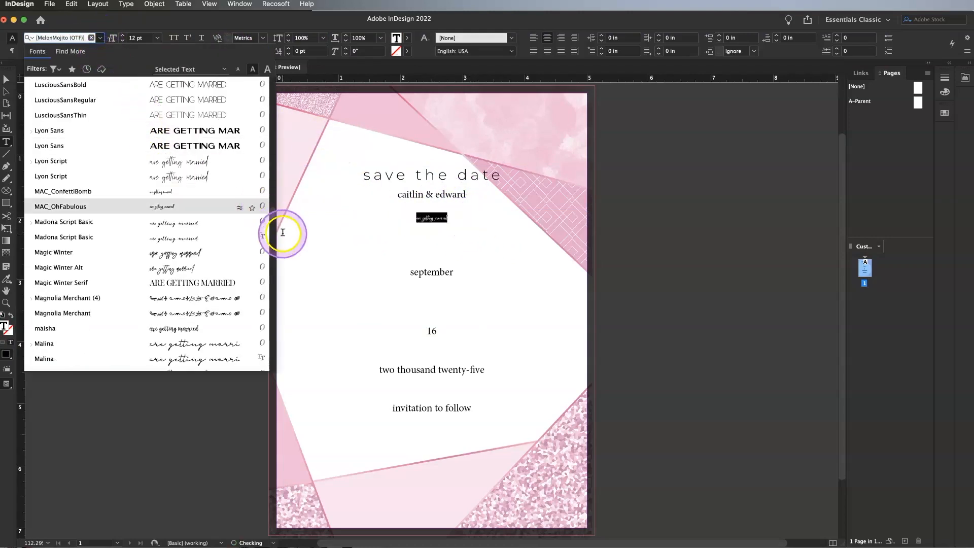
pyautogui.moveTo(273, 212); pyautogui.dragTo(261, 76)
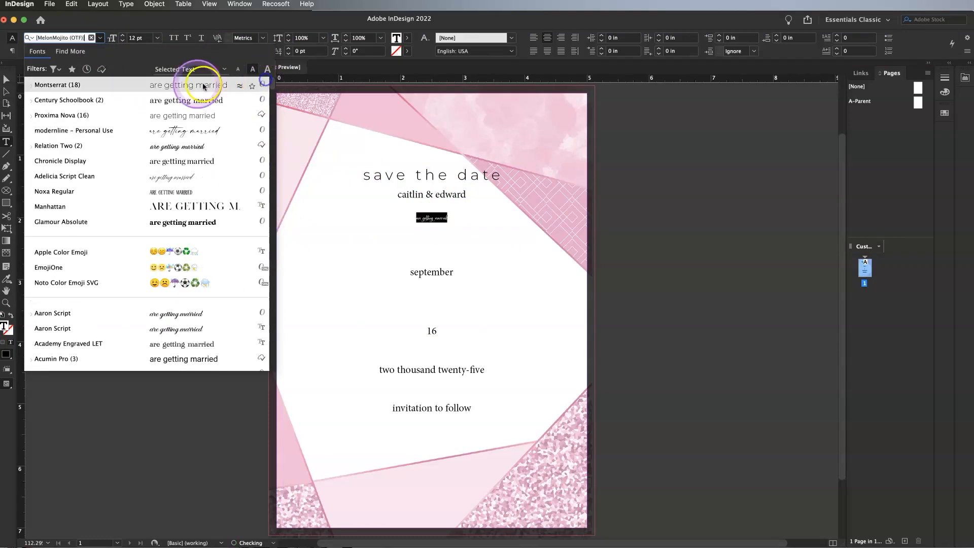
pyautogui.click(50, 90)
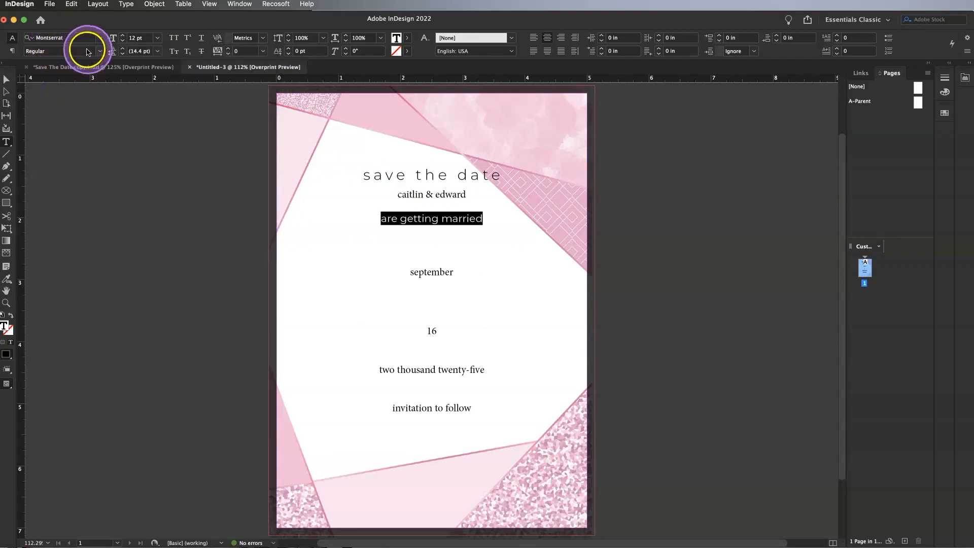
# Set the "are getting married" text to 16 pt with a tracking of 20.
pyautogui.click(112, 38)
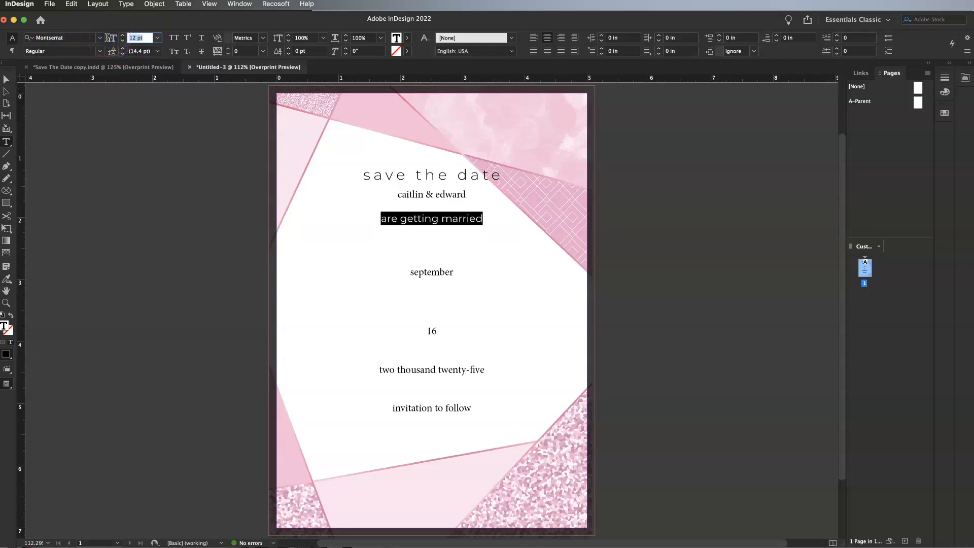
pyautogui.write('16')
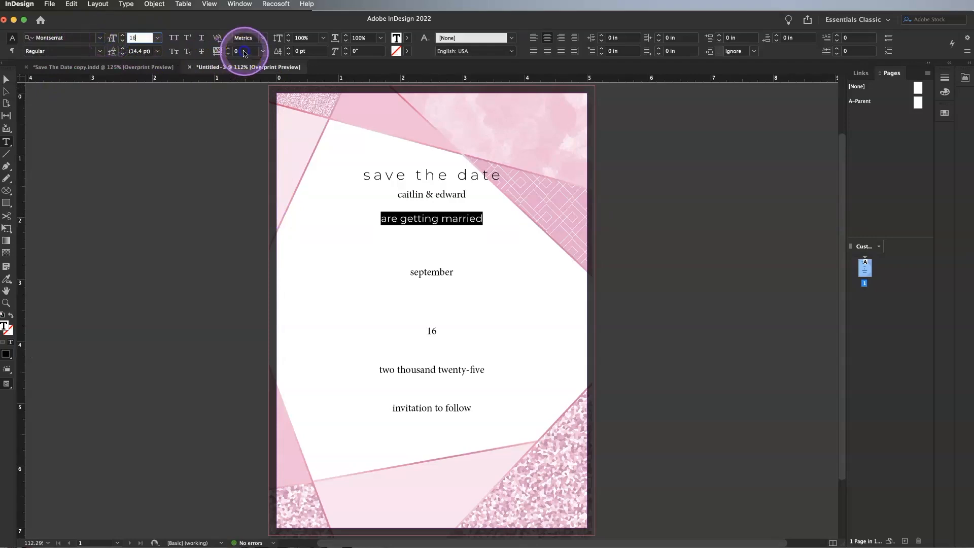
pyautogui.click(222, 51)
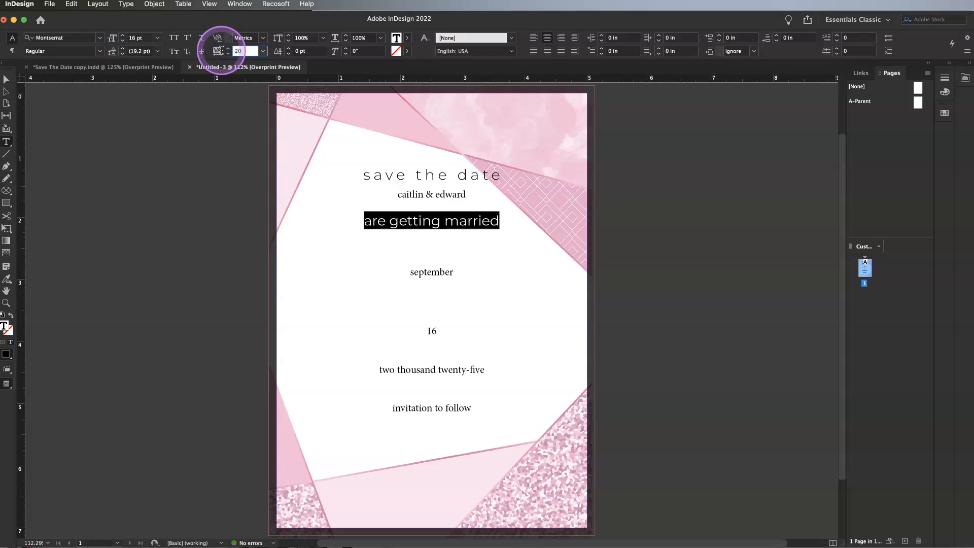
pyautogui.write('20')
pyautogui.press('Return')
# Change the font of the line with the couple's names to Century Schoolbook Regular.
pyautogui.click(435, 194)
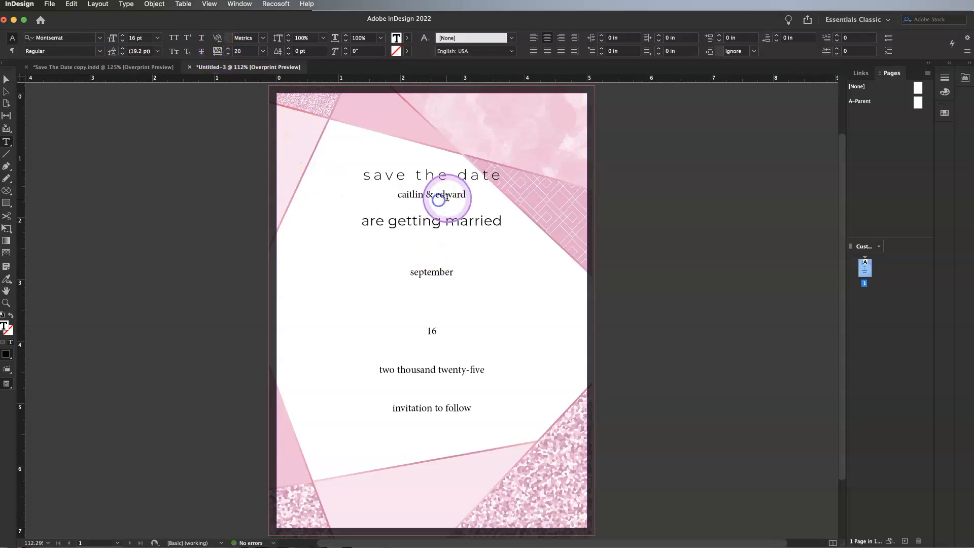
pyautogui.moveTo(465, 195); pyautogui.dragTo(373, 192)
pyautogui.click(100, 37)
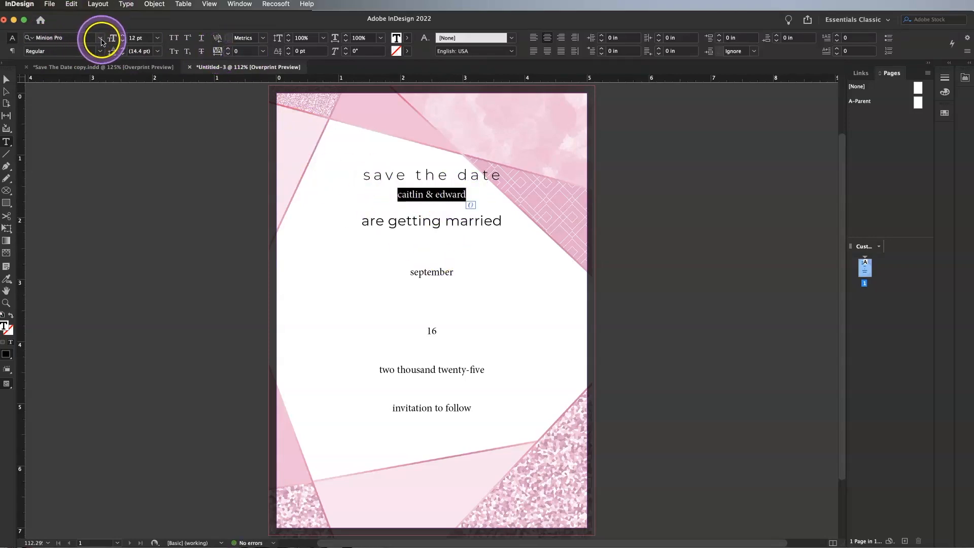
pyautogui.moveTo(269, 223); pyautogui.dragTo(268, 34)
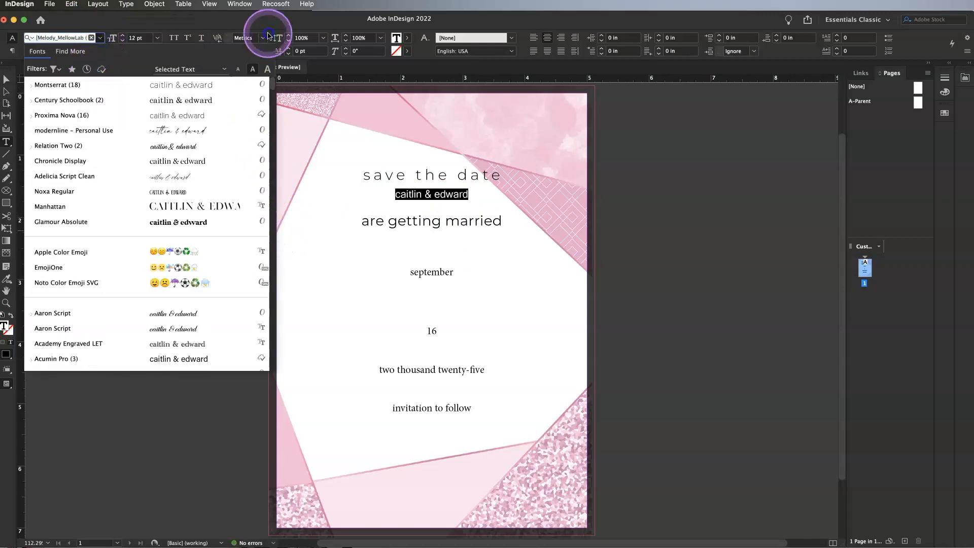
pyautogui.click(98, 100)
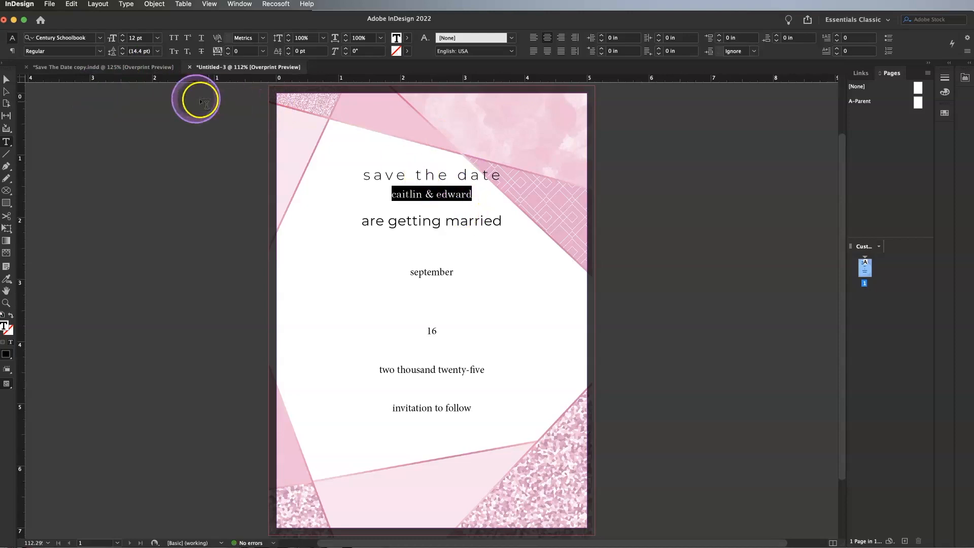
# Format the couple's names in all caps at 16 pt.
pyautogui.click(173, 37)
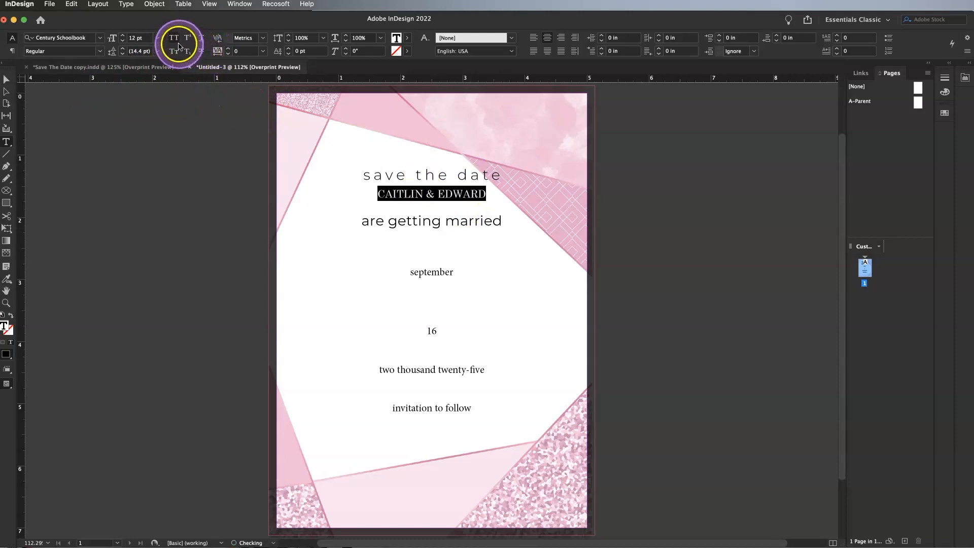
pyautogui.click(122, 35)
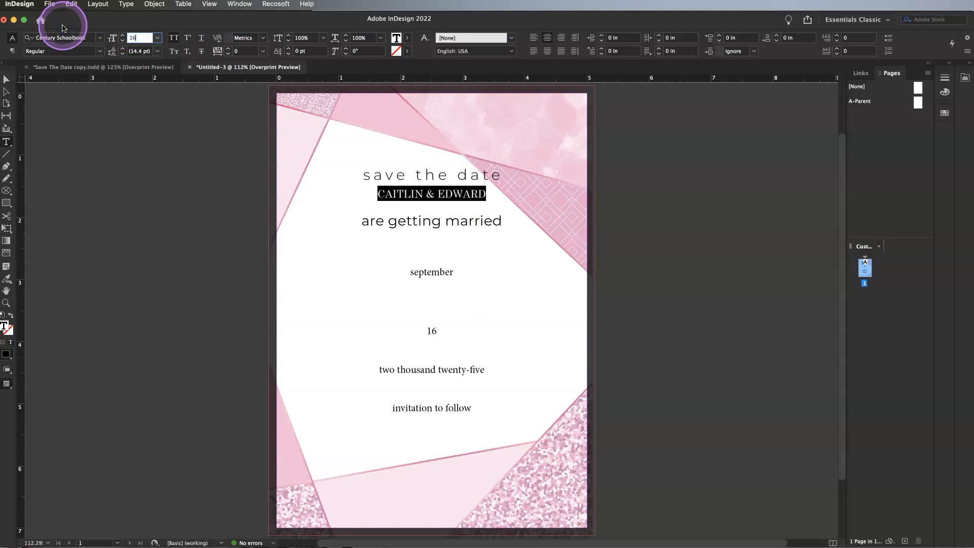
pyautogui.press('Tab')
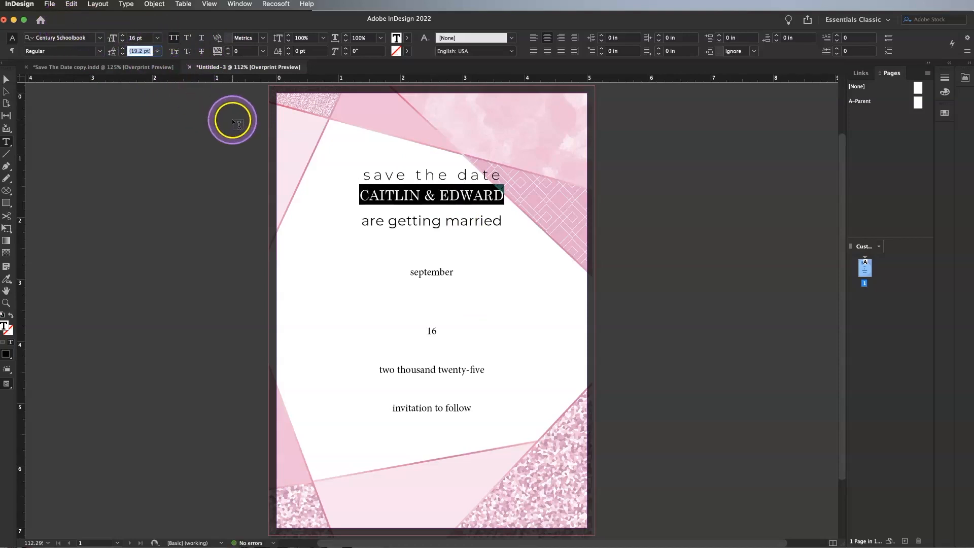
# Change the font of the "september" line to Century Schoolbook Regular.
pyautogui.click(430, 281)
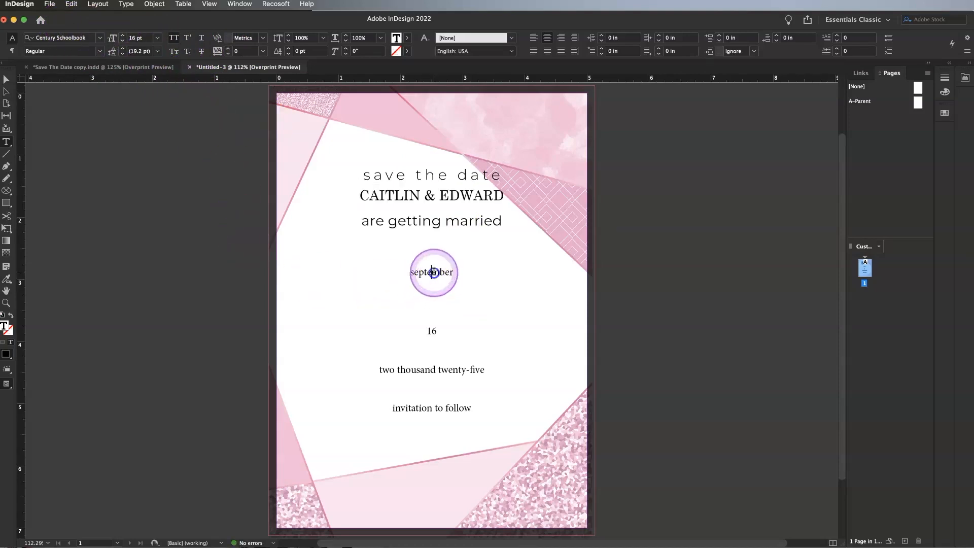
pyautogui.doubleClick(450, 274)
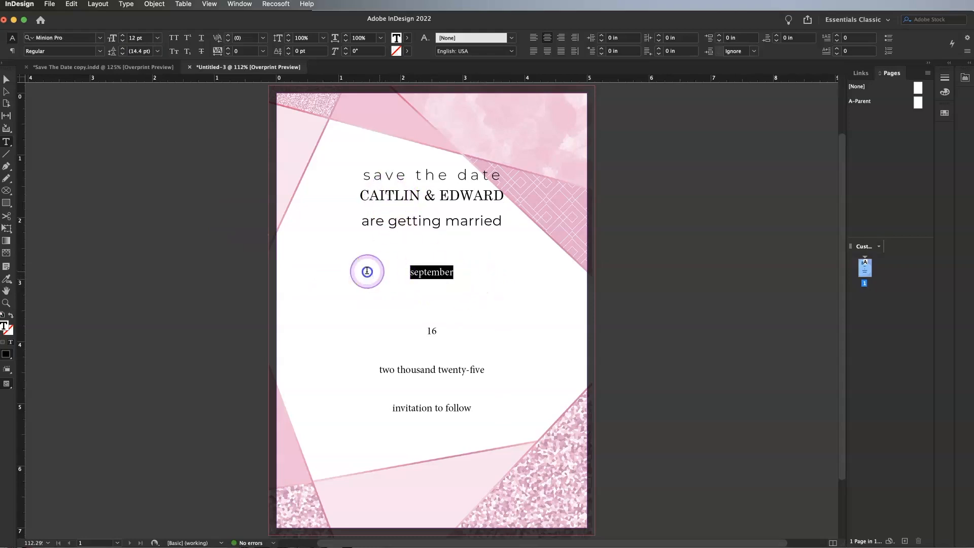
pyautogui.click(101, 38)
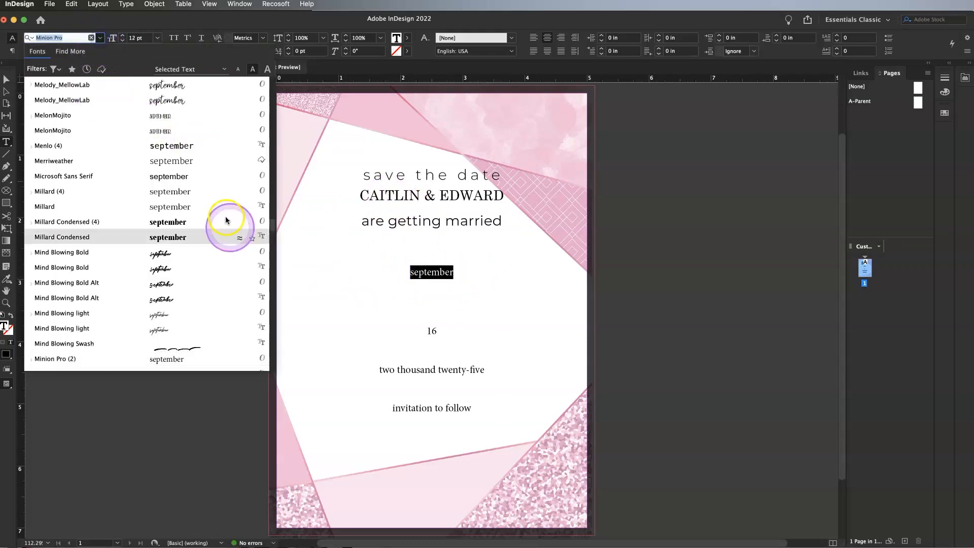
pyautogui.scroll(7, 265, 230)
pyautogui.scroll(15, 135, 153)
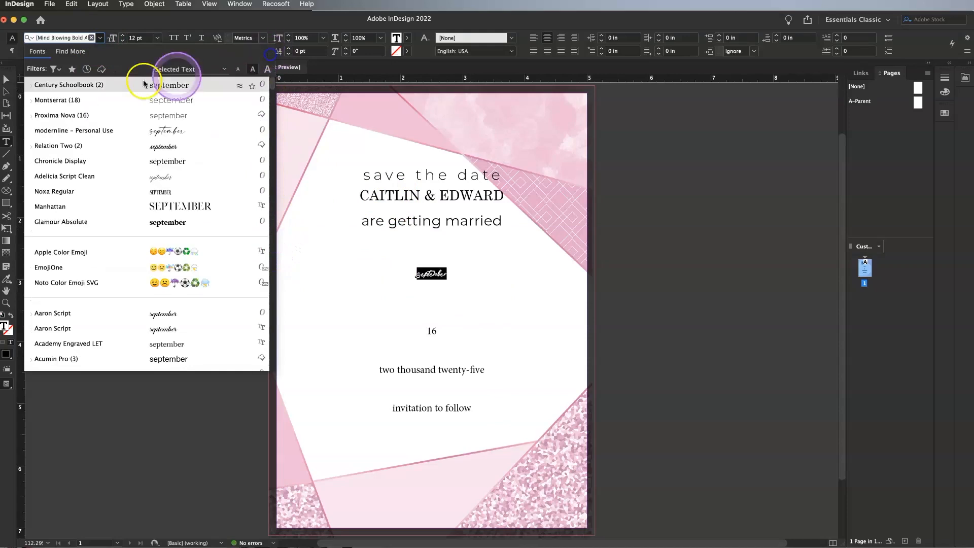
pyautogui.click(102, 83)
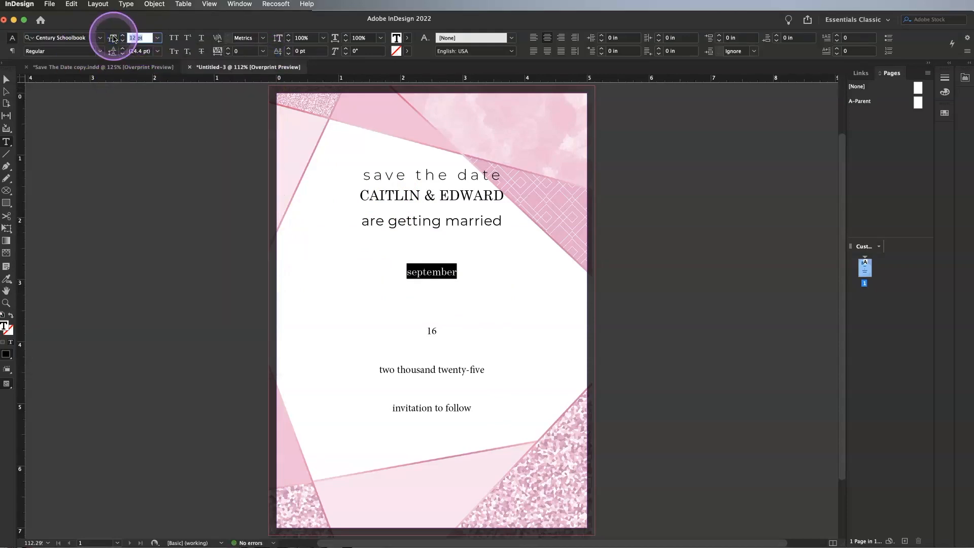
# Format "september" in all caps with a tracking of 200.
pyautogui.click(174, 37)
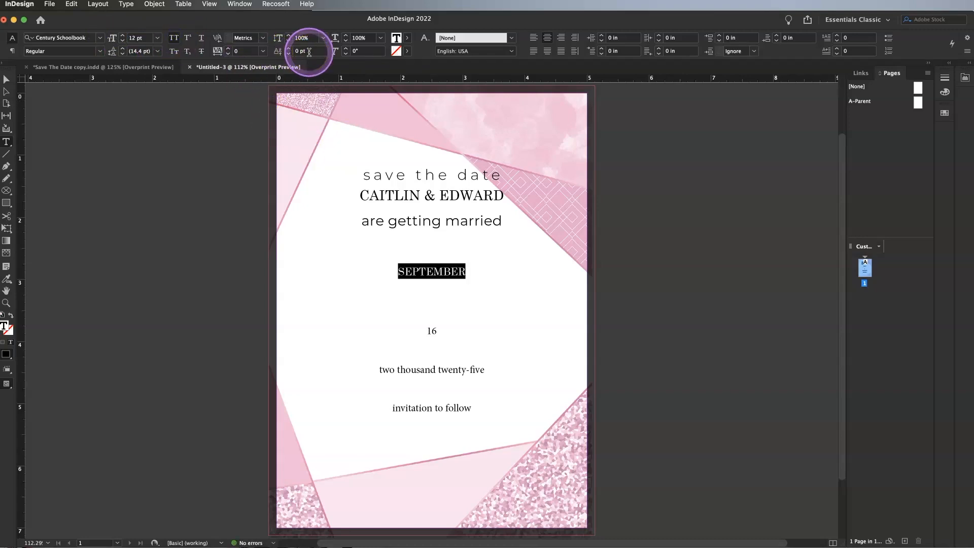
pyautogui.click(278, 48)
pyautogui.click(214, 50)
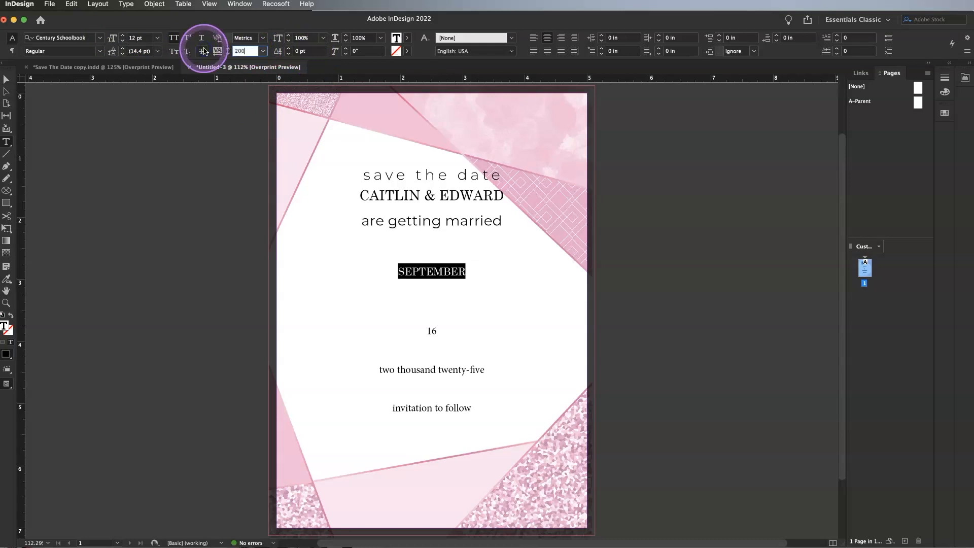
# Increase the font size of the "september" line to 20 pt.
pyautogui.click(124, 39)
pyautogui.click(123, 39)
pyautogui.click(123, 40)
pyautogui.click(124, 40)
pyautogui.click(123, 39)
pyautogui.click(123, 39)
pyautogui.click(123, 39)
pyautogui.click(123, 39)
pyautogui.click(123, 39)
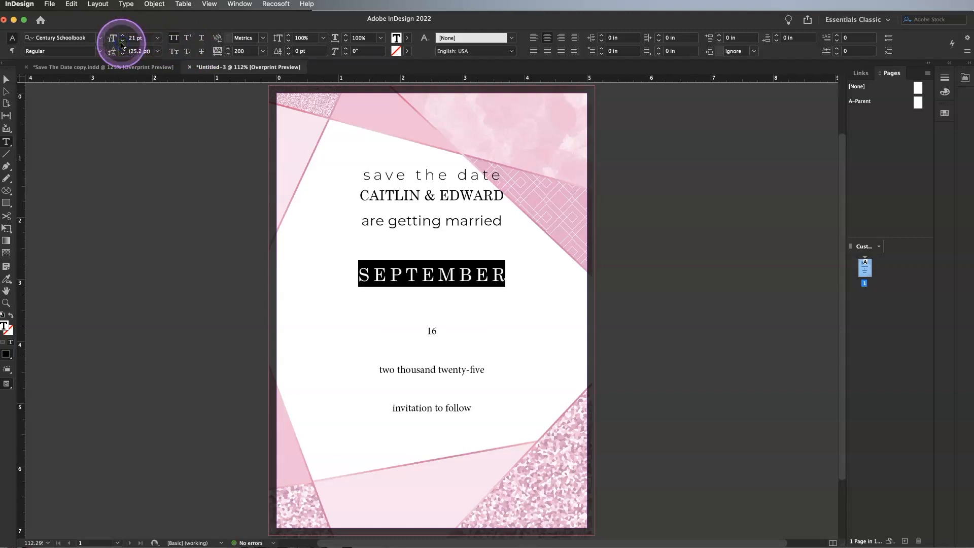
pyautogui.click(123, 42)
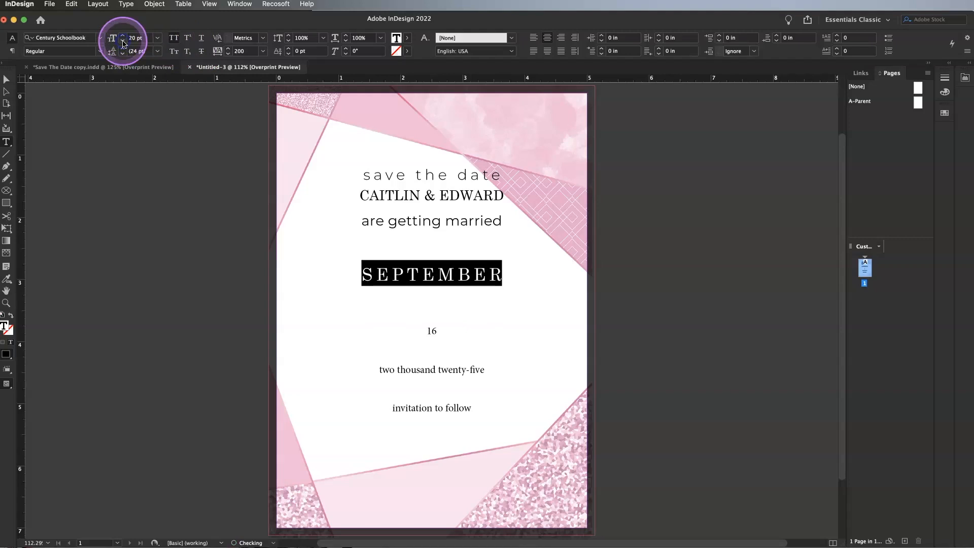
# Format the "invitation to follow" line in Montserrat Regular at 16 pt with a tracking of 30.
pyautogui.click(432, 331)
pyautogui.click(415, 371)
pyautogui.press('Escape')
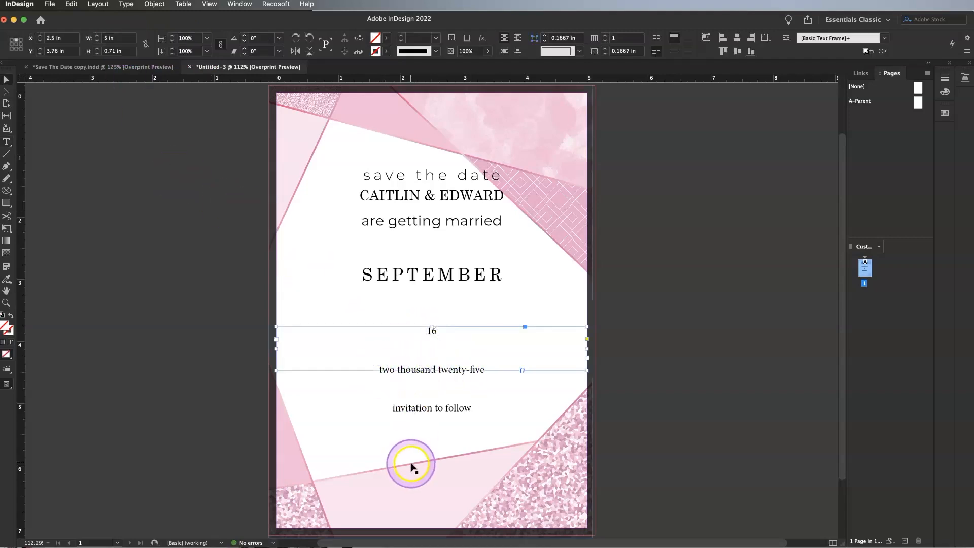
pyautogui.click(440, 415)
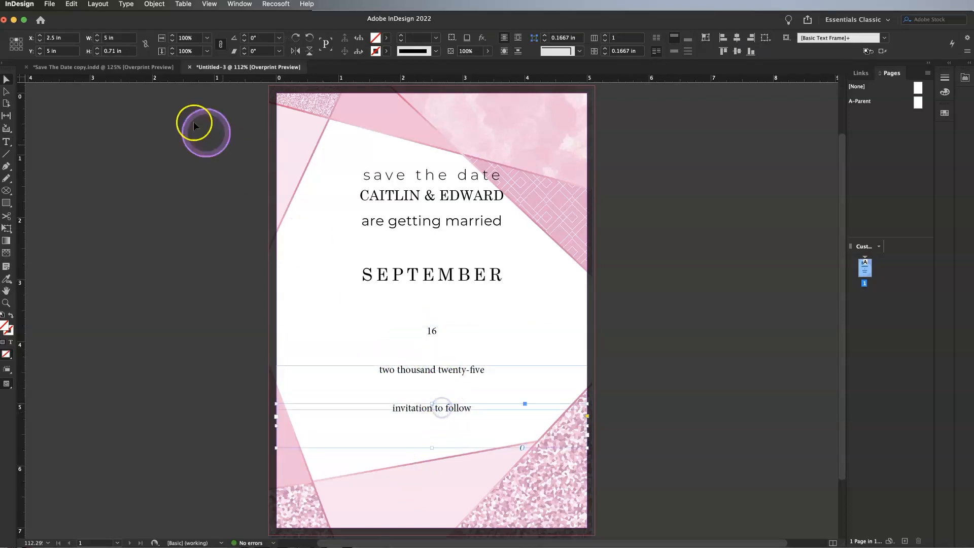
pyautogui.click(7, 139)
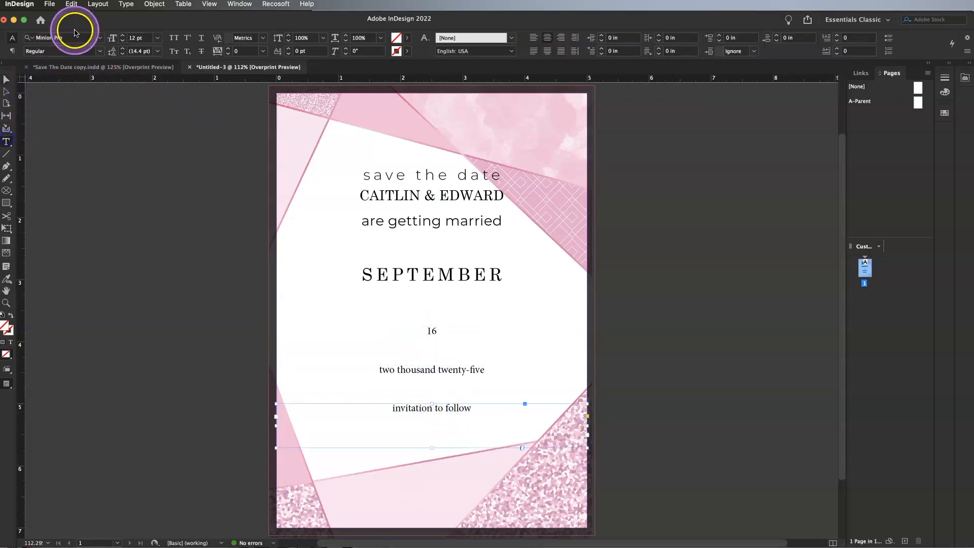
pyautogui.click(100, 37)
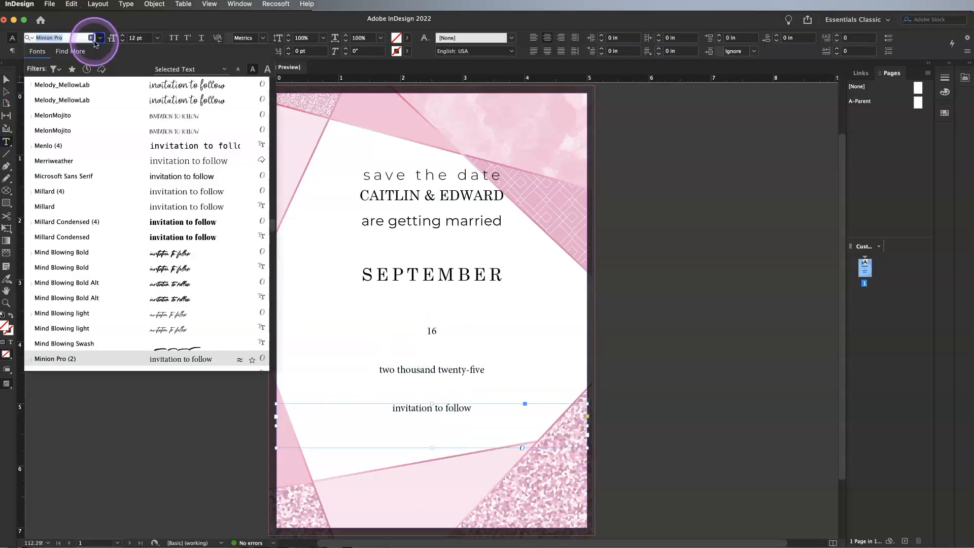
pyautogui.click(265, 222)
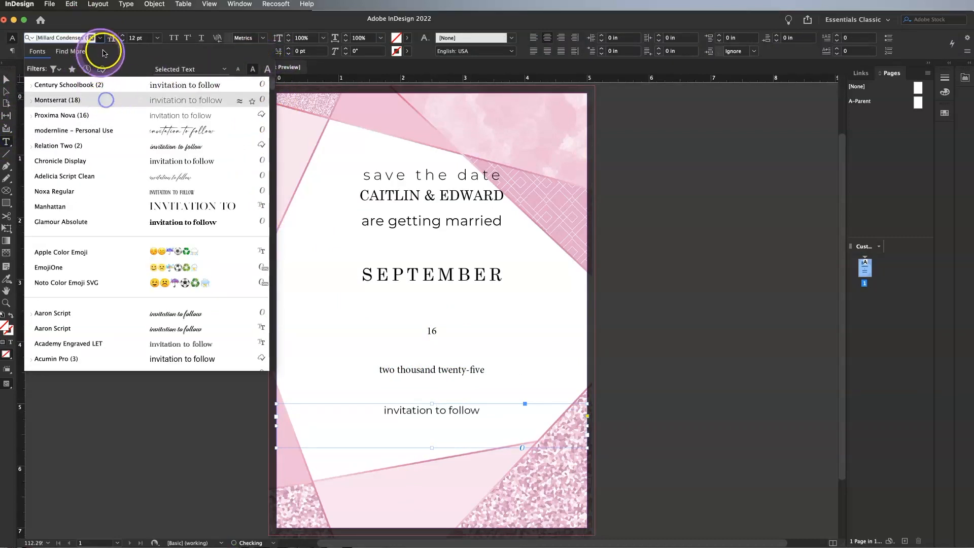
pyautogui.click(104, 100)
pyautogui.click(136, 41)
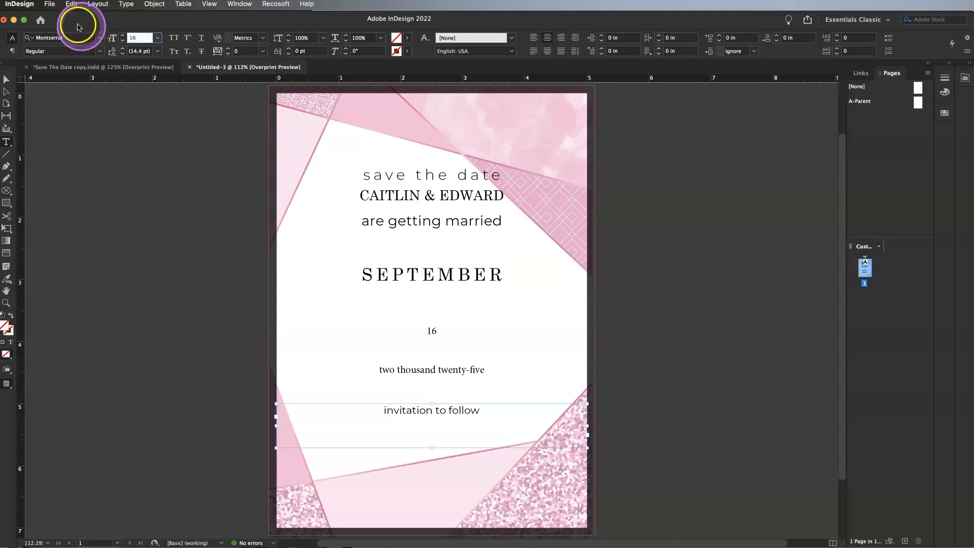
pyautogui.click(217, 50)
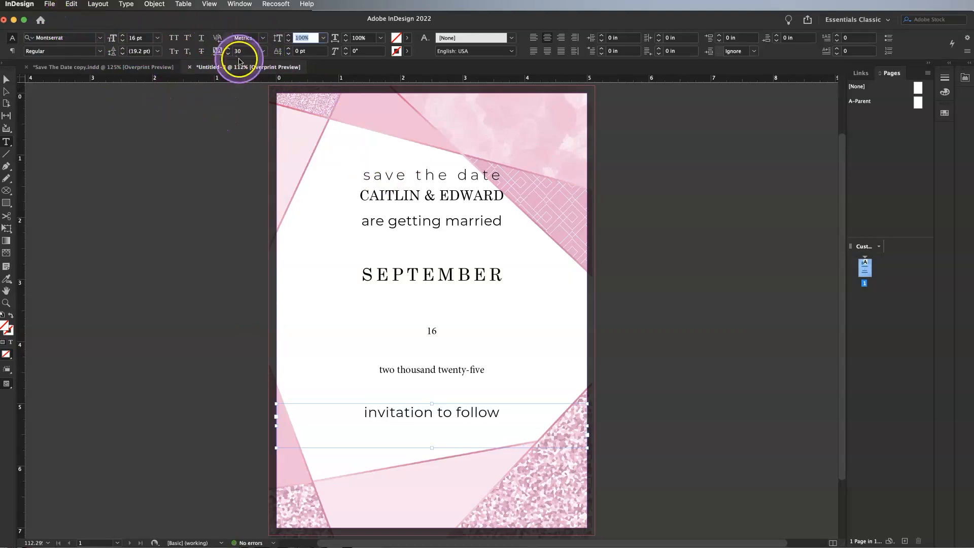
pyautogui.click(237, 5)
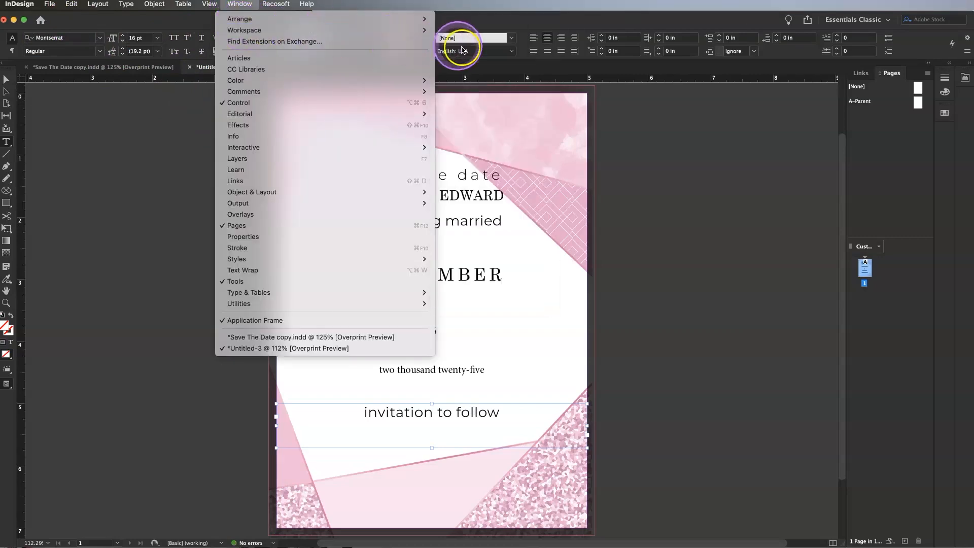
pyautogui.moveTo(414, 32)
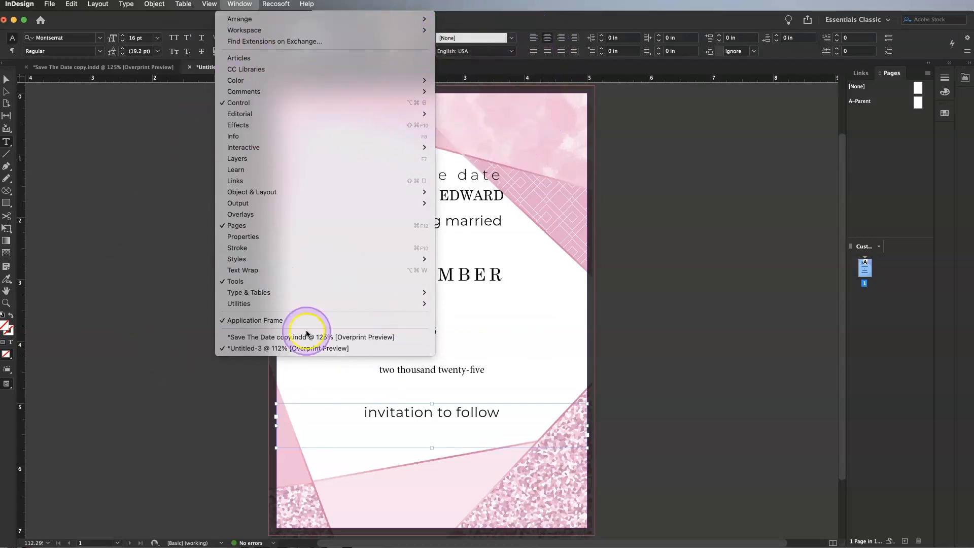
pyautogui.click(662, 378)
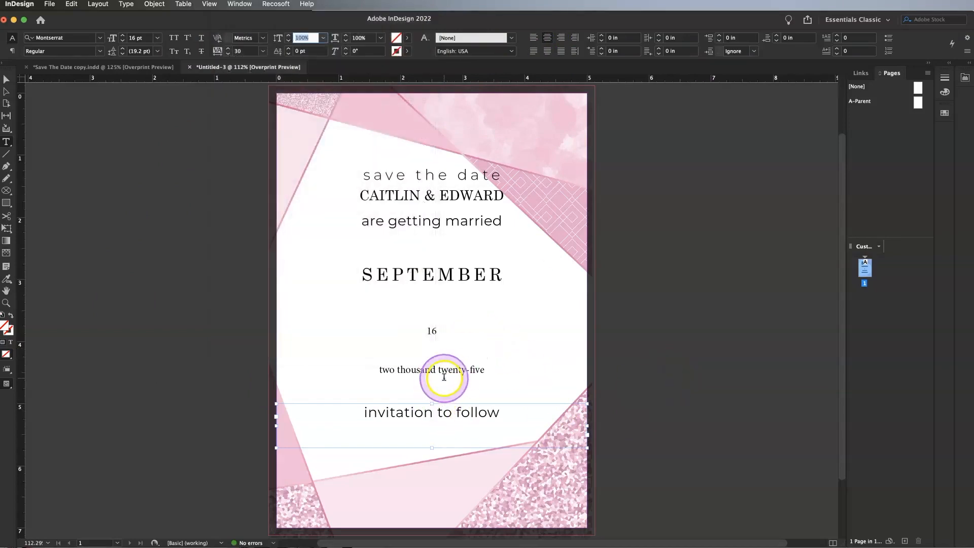
# Change the font of the "two thousand twenty-five" line to Century Schoolbook Regular.
pyautogui.click(480, 372)
pyautogui.tripleClick(480, 372)
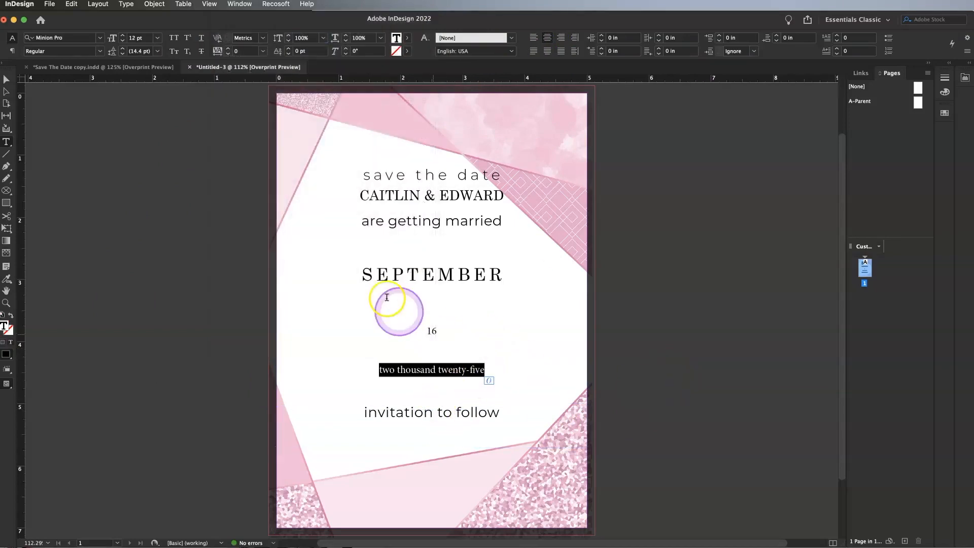
pyautogui.click(98, 40)
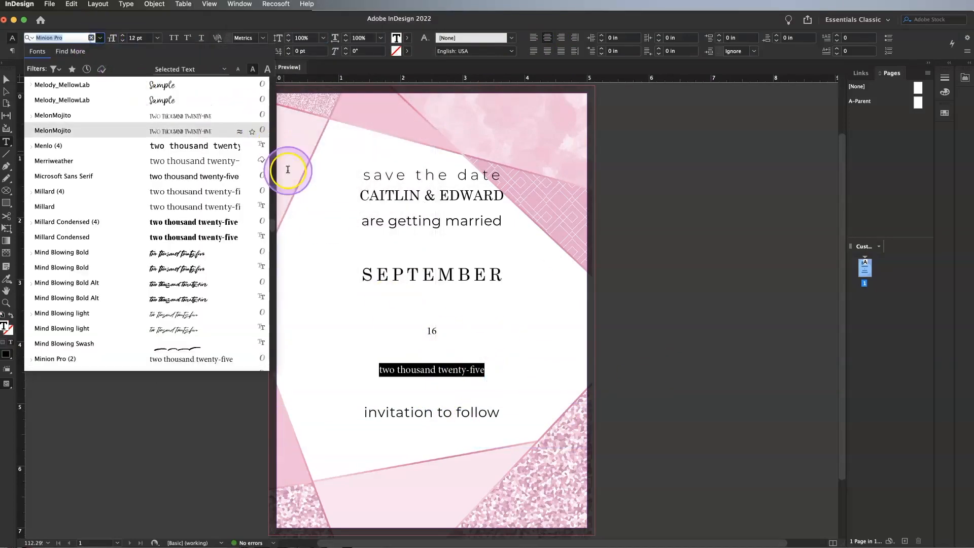
pyautogui.moveTo(273, 227); pyautogui.dragTo(274, 62)
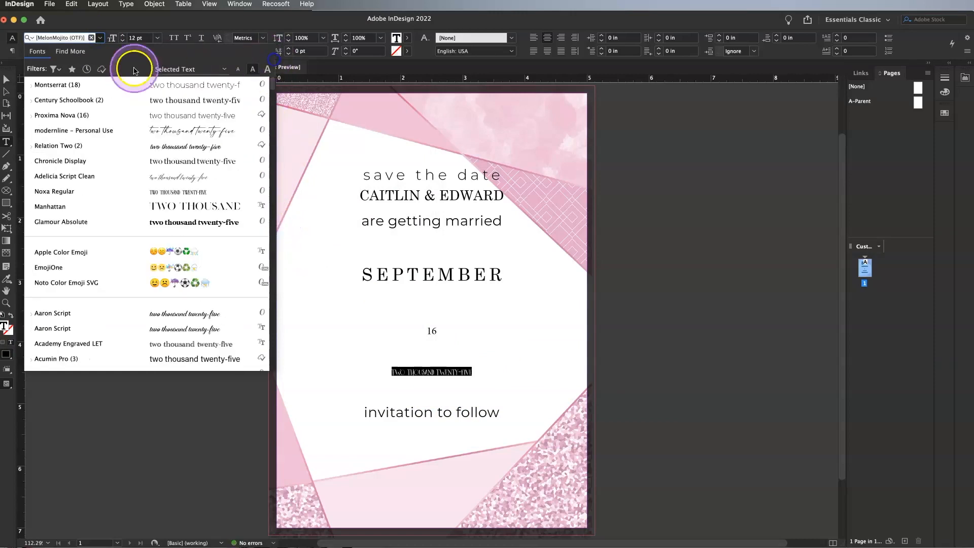
pyautogui.click(100, 100)
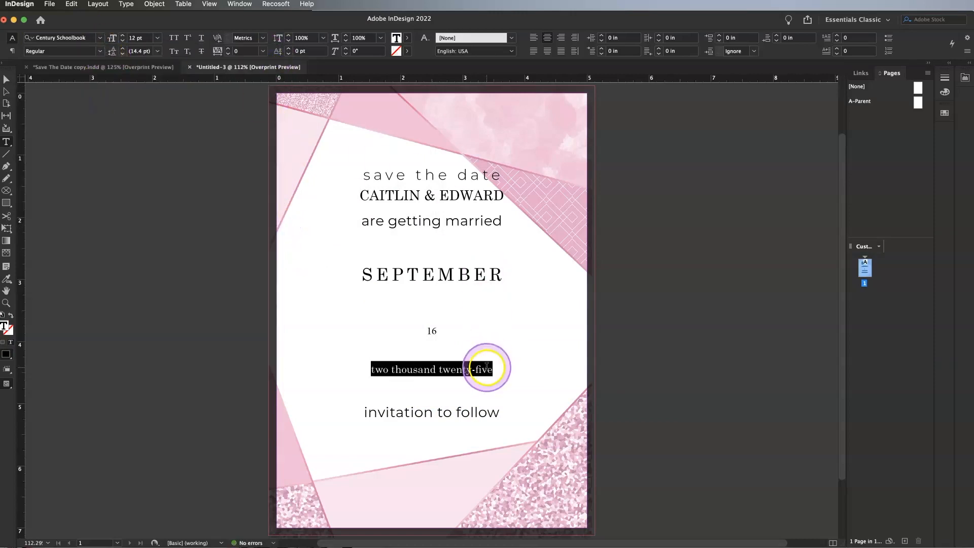
# Move the "two thousand twenty-five" line straight down to about Y 4.645 in, just above "invitation to follow".
pyautogui.click(436, 335)
pyautogui.press('Escape')
pyautogui.click(456, 366)
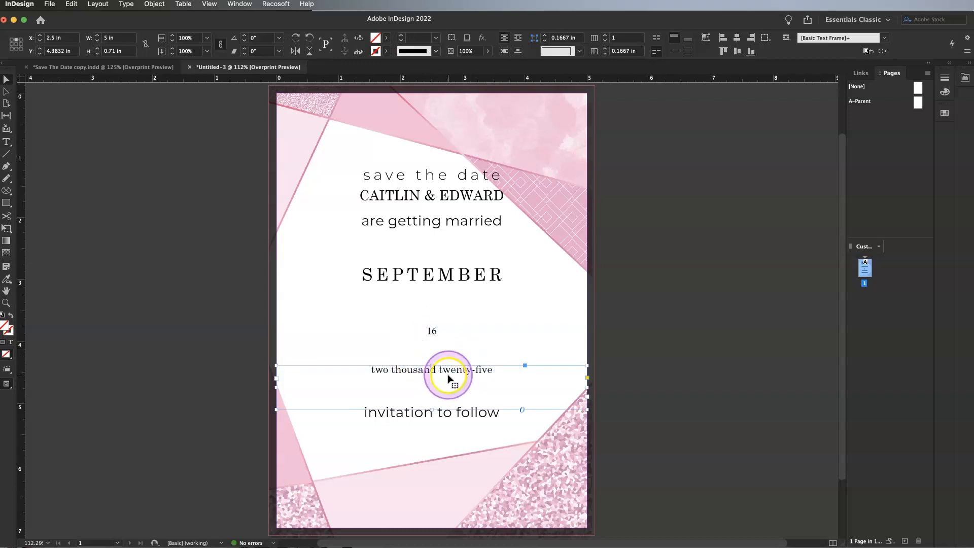
pyautogui.moveTo(448, 377); pyautogui.dragTo(448, 396)
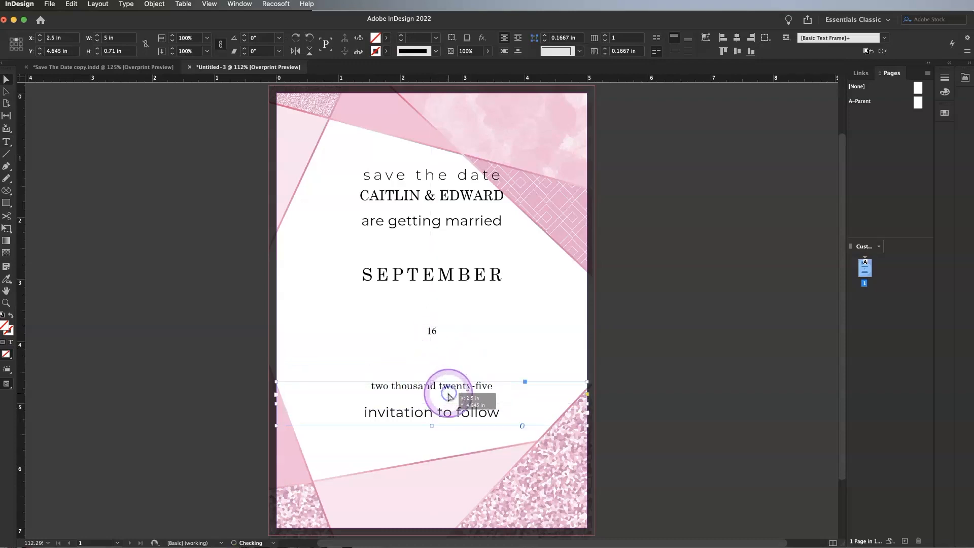
# Set the font size of the "two thousand twenty-five" line to 14 pt.
pyautogui.click(4, 146)
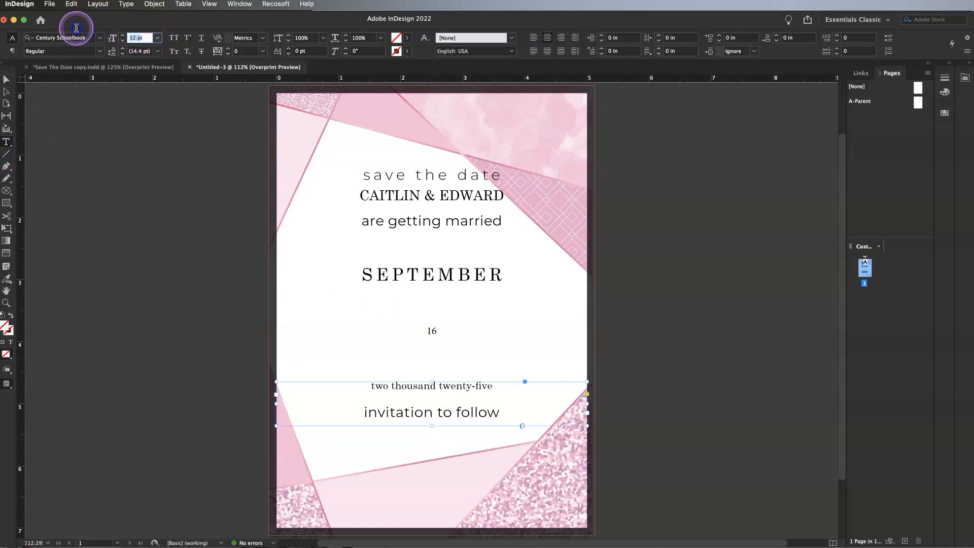
pyautogui.press('Return')
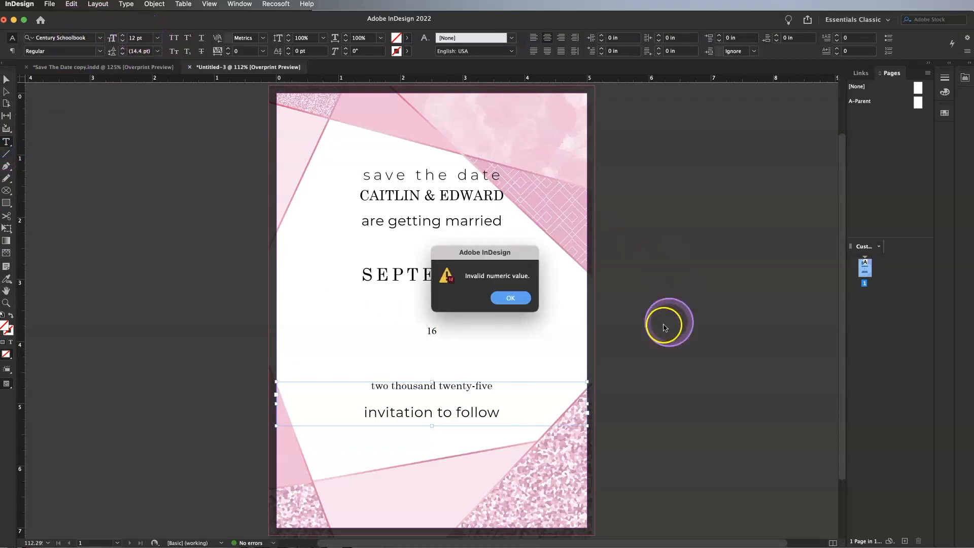
pyautogui.click(512, 299)
pyautogui.click(137, 37)
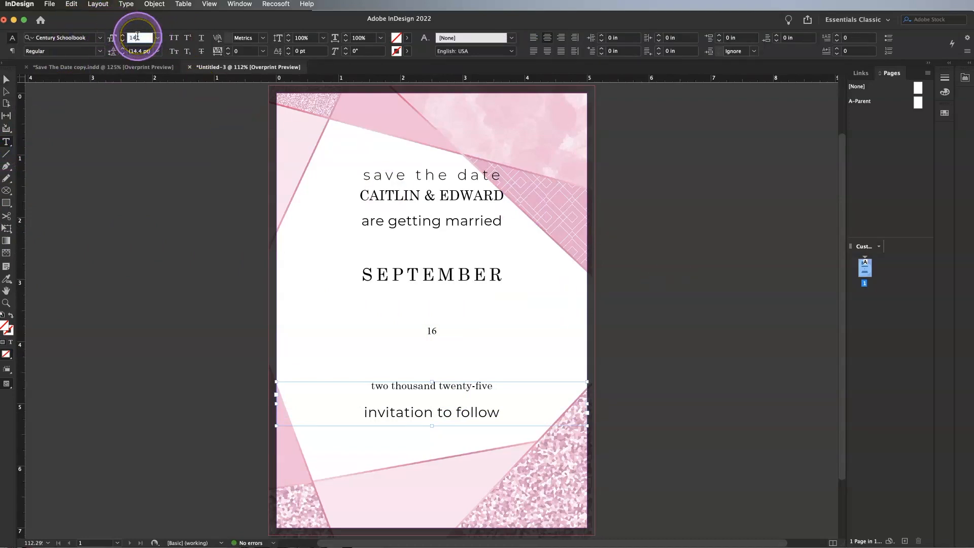
pyautogui.press('Return')
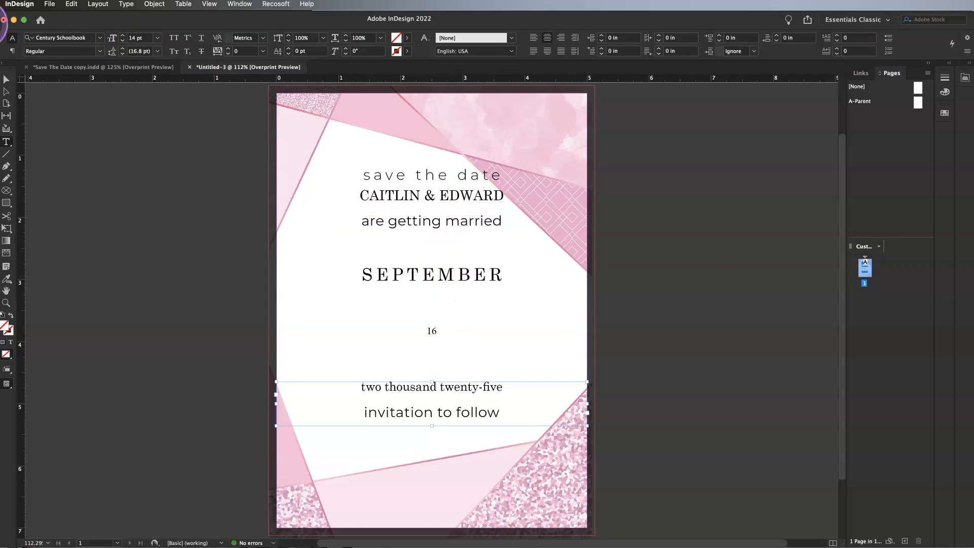
# Move the "SEPTEMBER" line up to about Y 2.46 in, closer to "are getting married".
pyautogui.click(7, 80)
pyautogui.moveTo(483, 274); pyautogui.dragTo(479, 252)
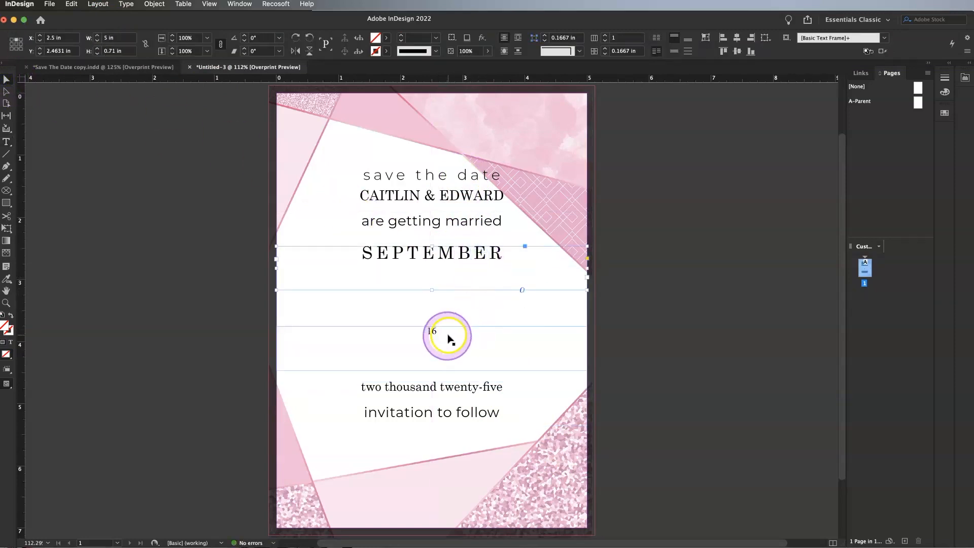
# Format the "16" in Century Schoolbook Bold at 163 pt with a tracking of -25.
pyautogui.click(443, 336)
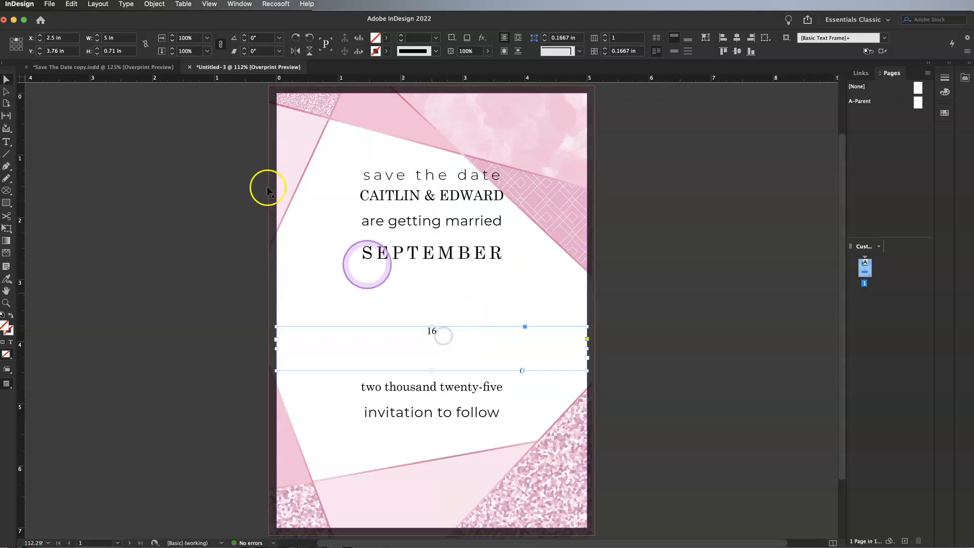
pyautogui.click(6, 147)
pyautogui.click(100, 38)
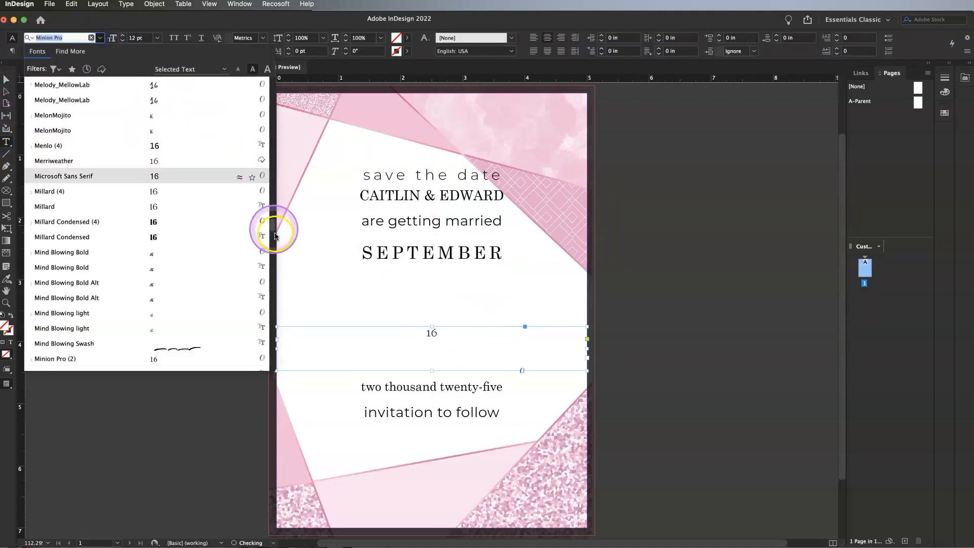
pyautogui.moveTo(273, 231); pyautogui.dragTo(273, 74)
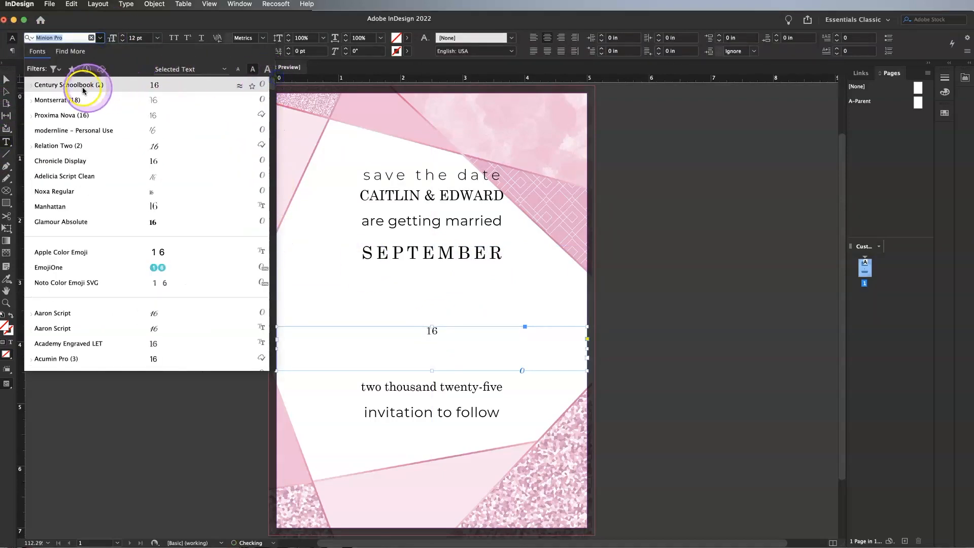
pyautogui.click(33, 86)
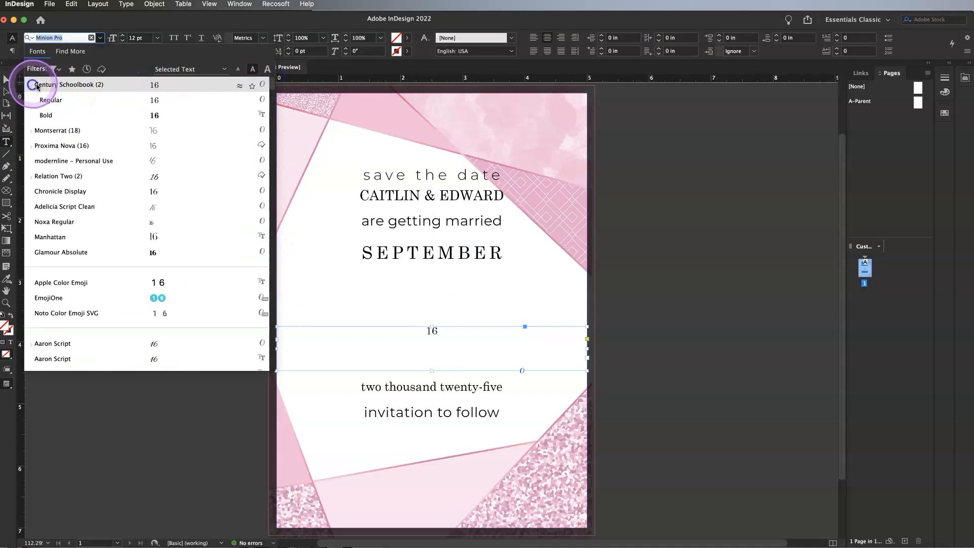
pyautogui.click(46, 115)
pyautogui.click(142, 38)
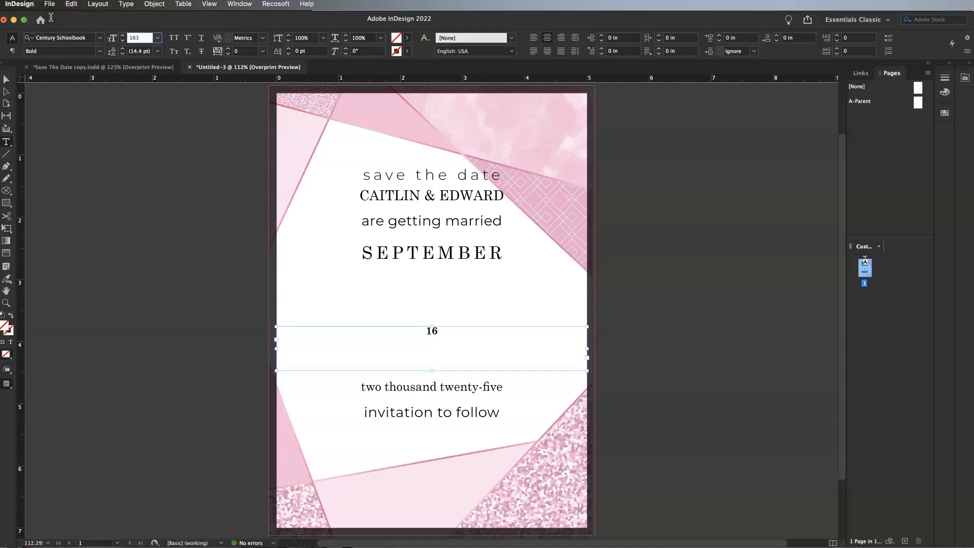
pyautogui.click(221, 49)
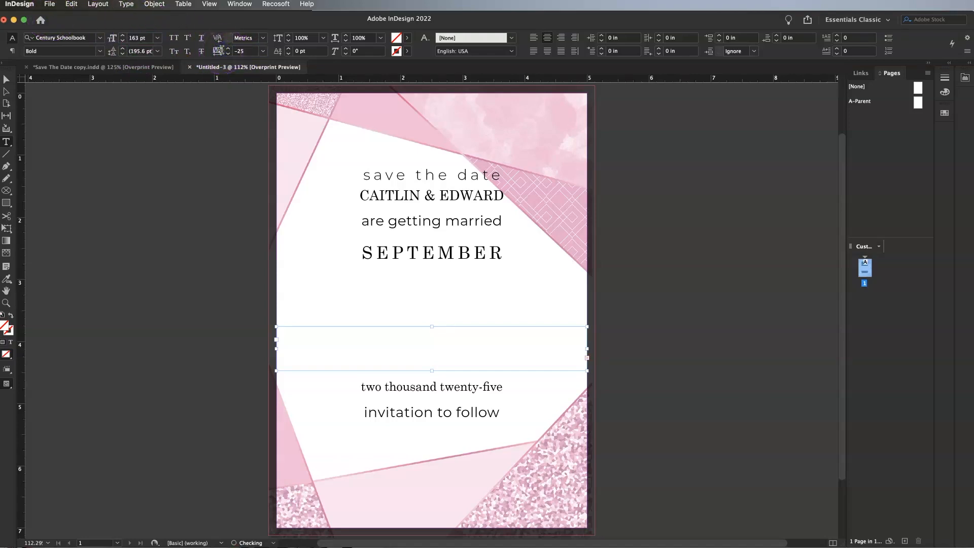
# Extend the "16" text frame upward to a height of 1.8 in and shift it slightly down below "SEPTEMBER".
pyautogui.click(6, 79)
pyautogui.click(434, 327)
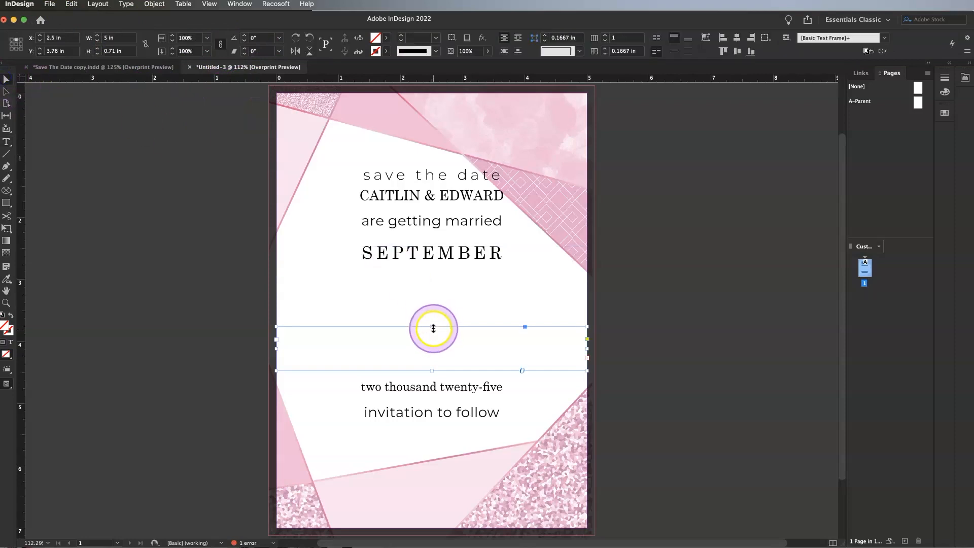
pyautogui.moveTo(432, 327); pyautogui.dragTo(433, 259)
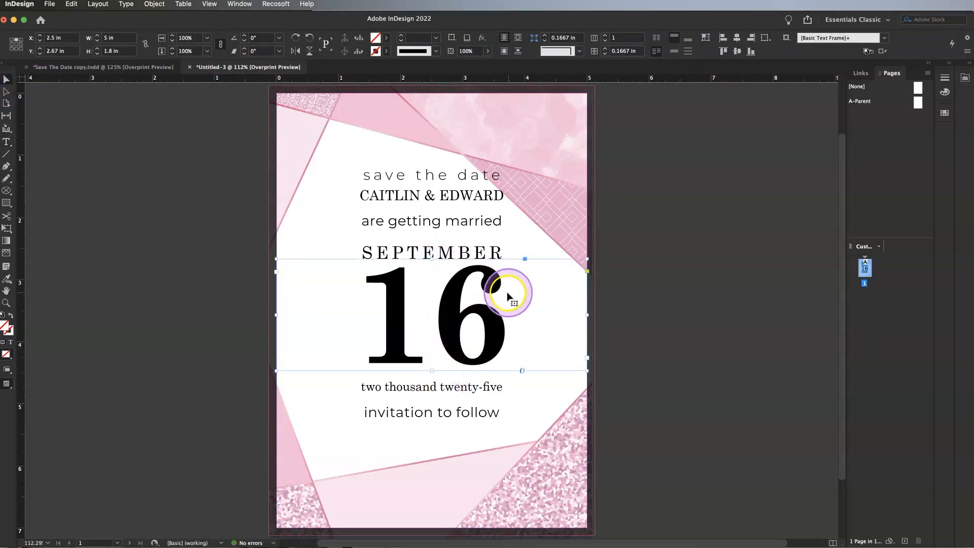
pyautogui.moveTo(495, 304); pyautogui.dragTo(494, 309)
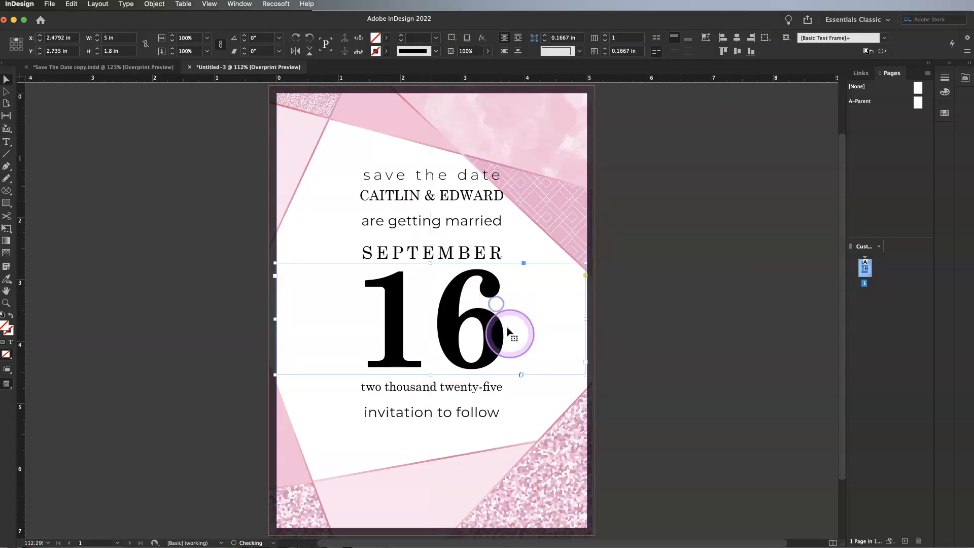
pyautogui.click(660, 375)
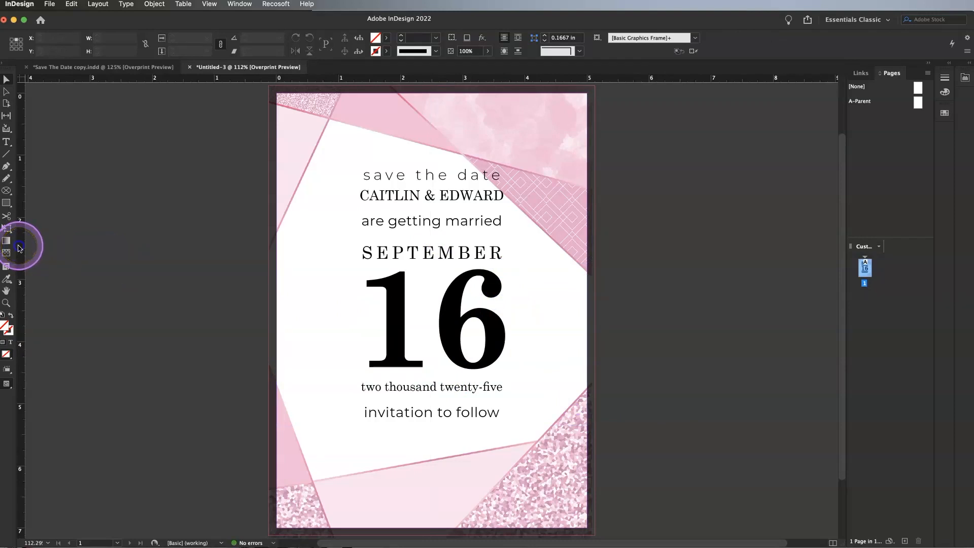
# Place two vertical guides at the left and right edges of the "SEPTEMBER" text, the right one at X 3.65 in.
pyautogui.moveTo(19, 248); pyautogui.dragTo(362, 280)
pyautogui.moveTo(34, 261); pyautogui.dragTo(504, 275)
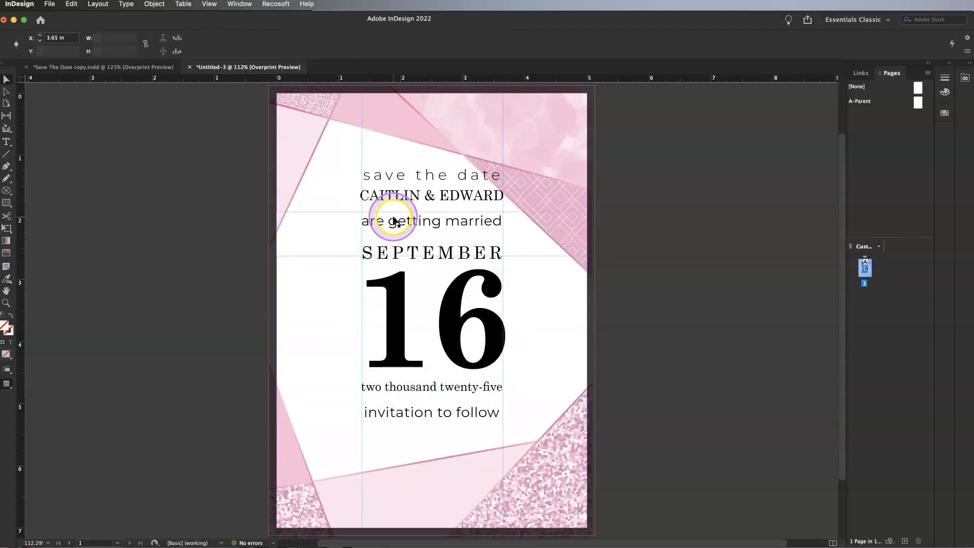
# Nudge the line with the couple's names slightly sideways to align it with the vertical guides.
pyautogui.click(406, 201)
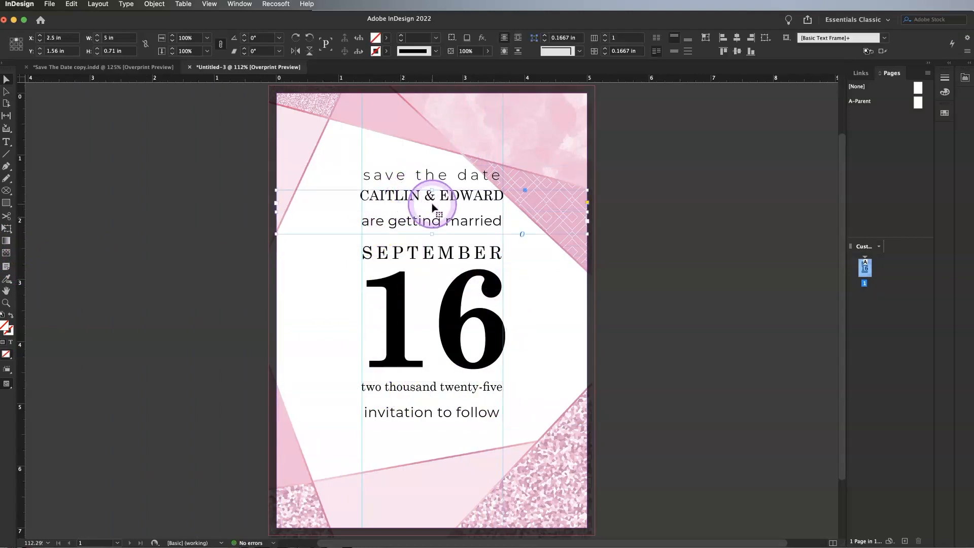
pyautogui.moveTo(429, 205); pyautogui.dragTo(440, 240)
pyautogui.press('Left')
# Move "invitation to follow", "two thousand twenty-five", the "16" and "SEPTEMBER" slightly down the card.
pyautogui.click(473, 415)
pyautogui.moveTo(473, 414)
pyautogui.mouseDown()
pyautogui.moveTo(523, 463)
pyautogui.moveTo(484, 440)
pyautogui.moveTo(463, 388)
pyautogui.moveTo(467, 399)
pyautogui.mouseUp()
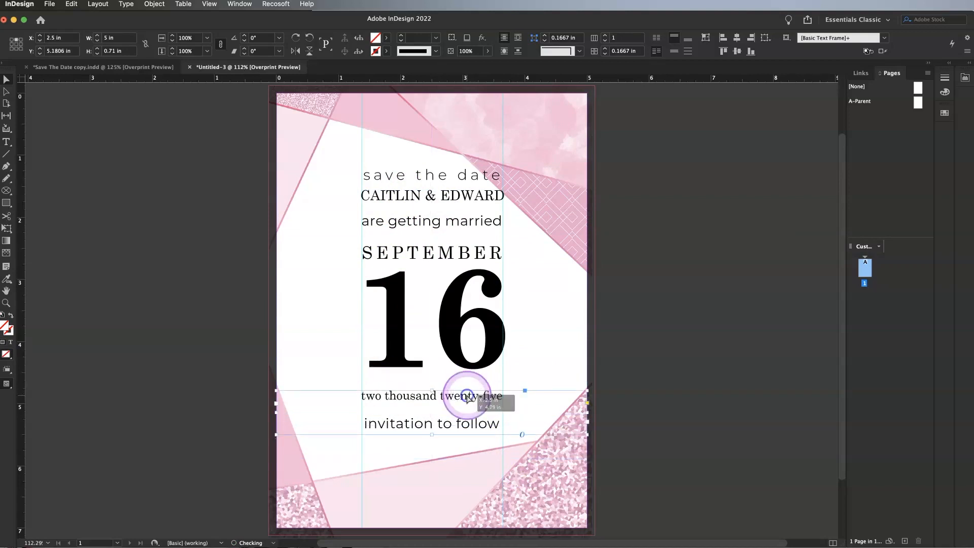
pyautogui.moveTo(463, 366); pyautogui.dragTo(474, 346)
pyautogui.moveTo(487, 259); pyautogui.dragTo(488, 247)
# Nudge the "are getting married" line down to Y 2.0122 in.
pyautogui.click(485, 222)
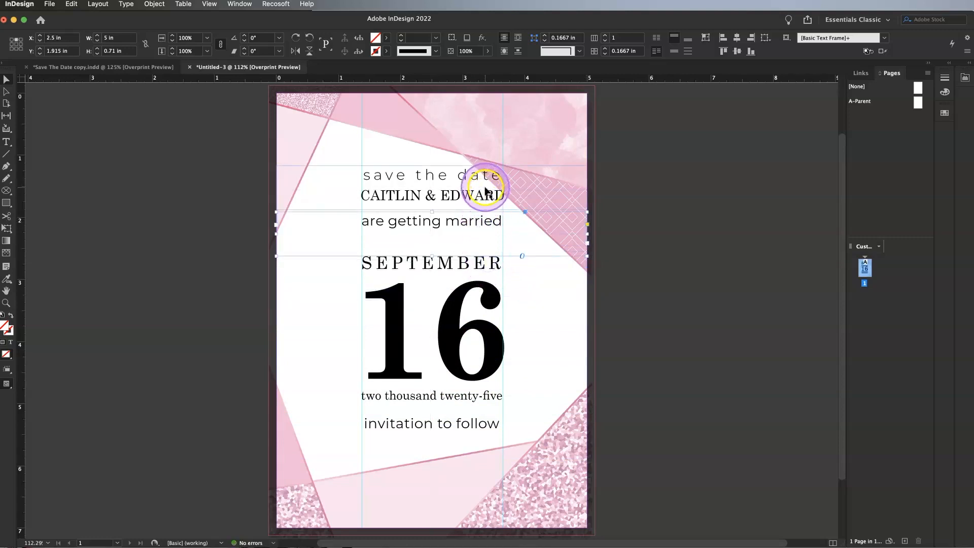
pyautogui.keyDown('shift'); pyautogui.click(480, 179); pyautogui.keyUp('shift')
pyautogui.click(468, 198)
pyautogui.click(480, 236)
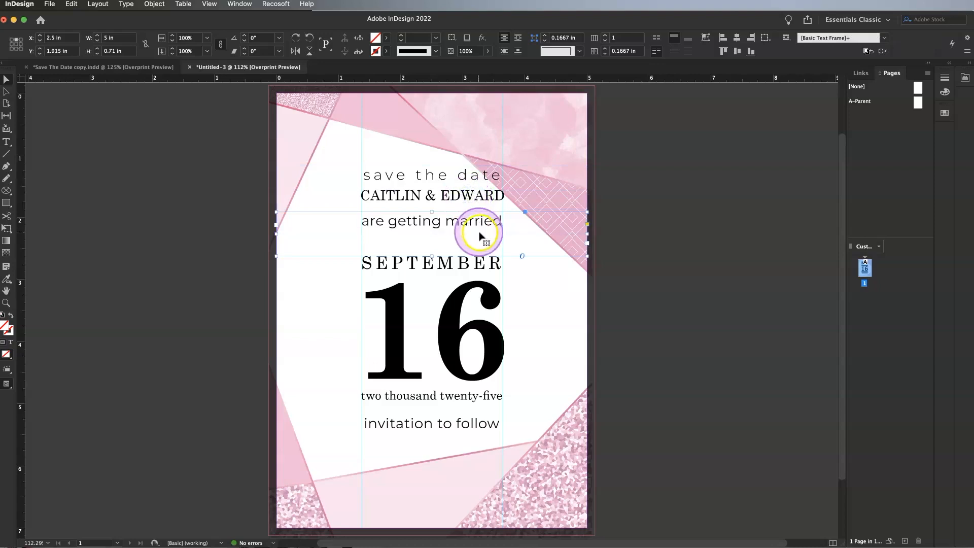
pyautogui.press('Down')
pyautogui.press('Down')
pyautogui.press('Down')
pyautogui.press('Down')
pyautogui.press('Down')
pyautogui.press('Down')
pyautogui.press('Down')
# Nudge the line with the couple's names down to Y 1.685 in, closer to "are getting married".
pyautogui.moveTo(471, 233); pyautogui.dragTo(471, 206)
pyautogui.press('Down')
pyautogui.press('Down')
pyautogui.press('Down')
pyautogui.press('Down')
pyautogui.press('Down')
pyautogui.press('Down')
pyautogui.press('Down')
pyautogui.press('Down')
pyautogui.press('Down')
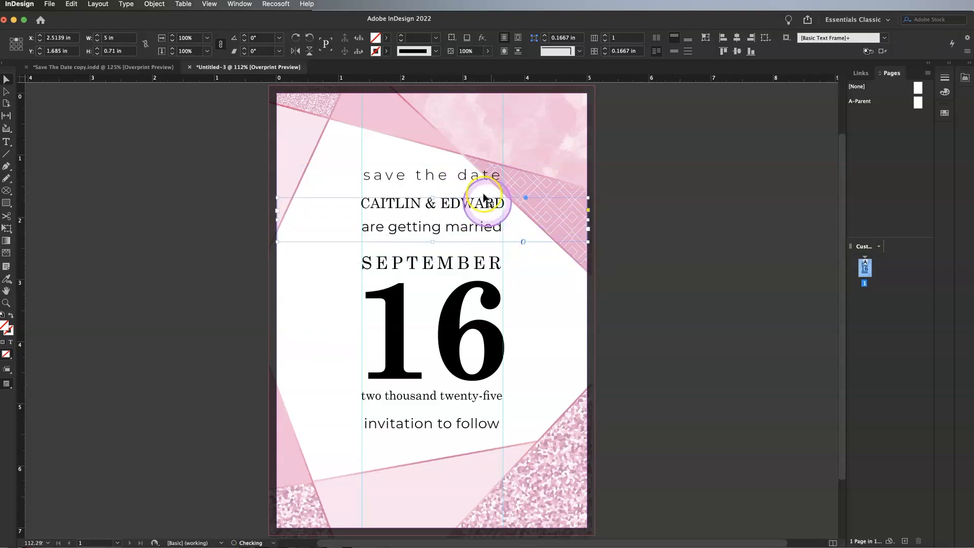
# Nudge the "save the date" line down to Y 1.3328 in, just above the couple's names.
pyautogui.click(466, 176)
pyautogui.press('Down')
pyautogui.press('Down')
pyautogui.press('Down')
pyautogui.press('Down')
pyautogui.press('Down')
pyautogui.press('Down')
pyautogui.press('Down')
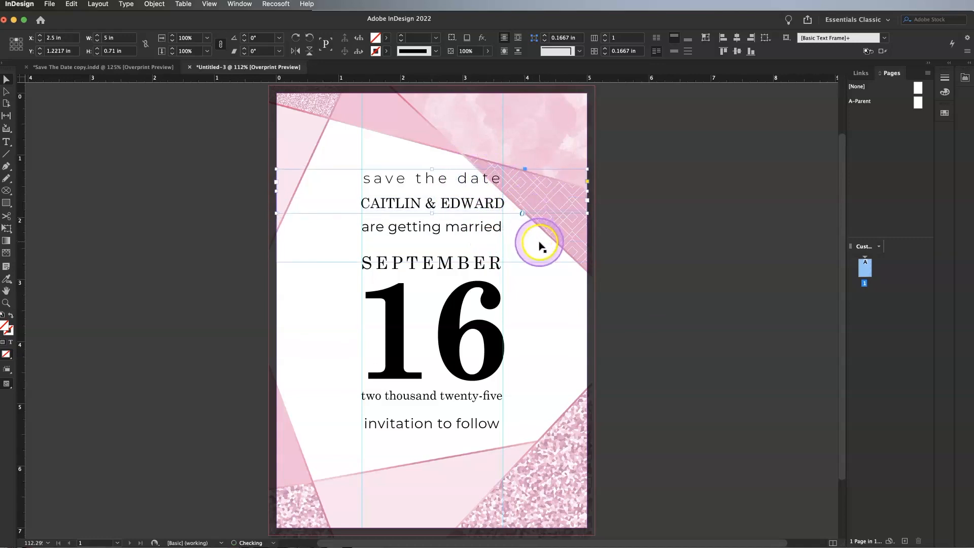
pyautogui.press('Down')
pyautogui.press('Down')
pyautogui.press('Down')
pyautogui.press('Down')
pyautogui.press('Down')
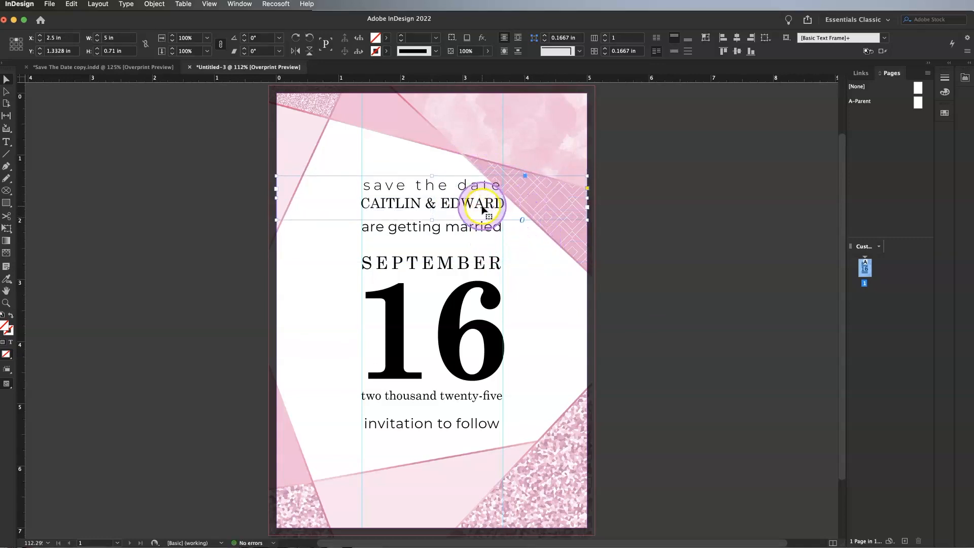
# Nudge the pink geometric background image up to about Y -0.22 in.
pyautogui.click(555, 150)
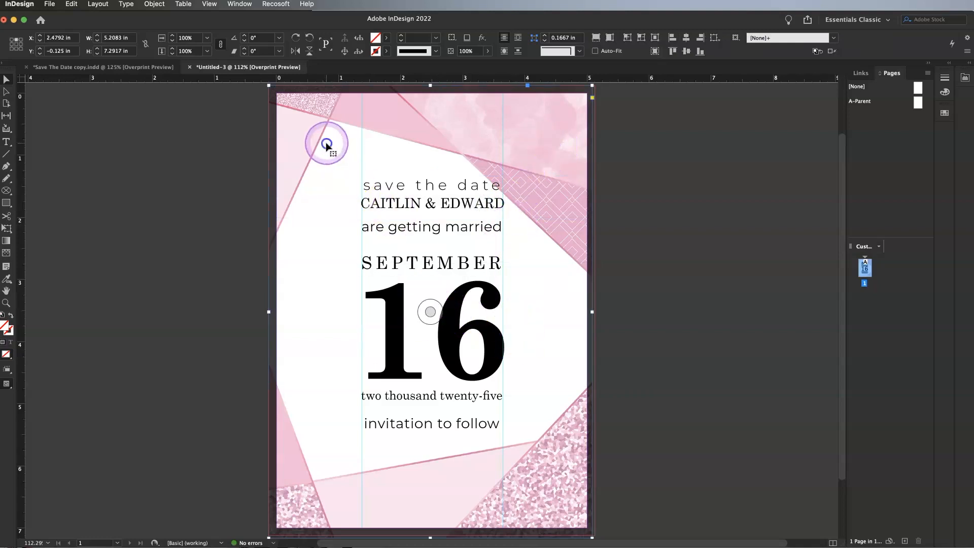
pyautogui.press('Up')
pyautogui.press('Up')
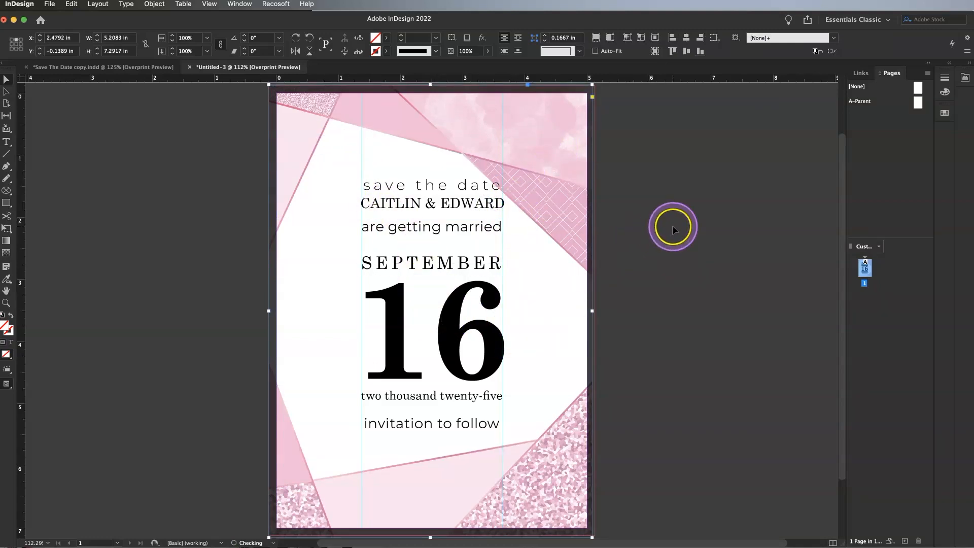
pyautogui.press('Up')
pyautogui.press('Up')
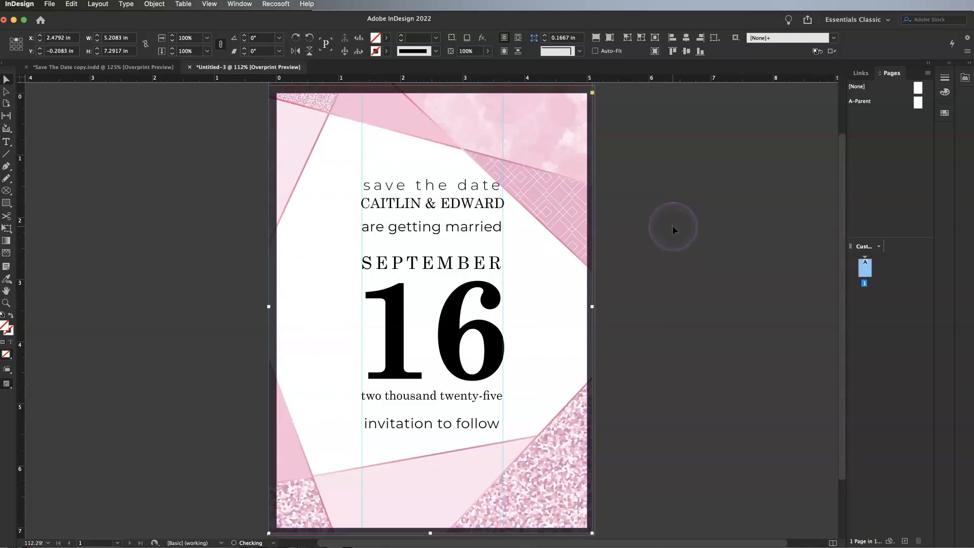
pyautogui.click(697, 237)
# Nudge "invitation to follow", "two thousand twenty-five", the "16", "SEPTEMBER" and "are getting married" slightly down.
pyautogui.click(423, 195)
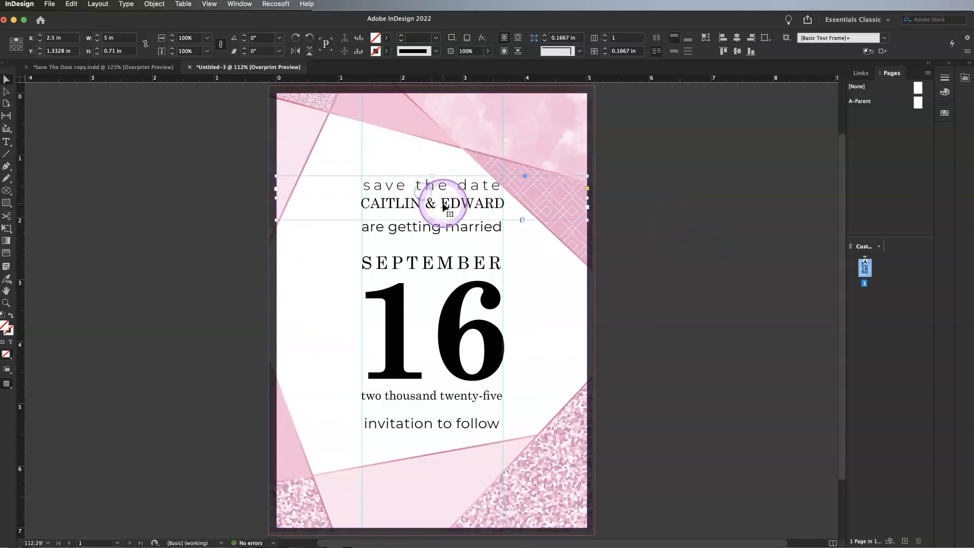
pyautogui.click(452, 231)
pyautogui.click(456, 428)
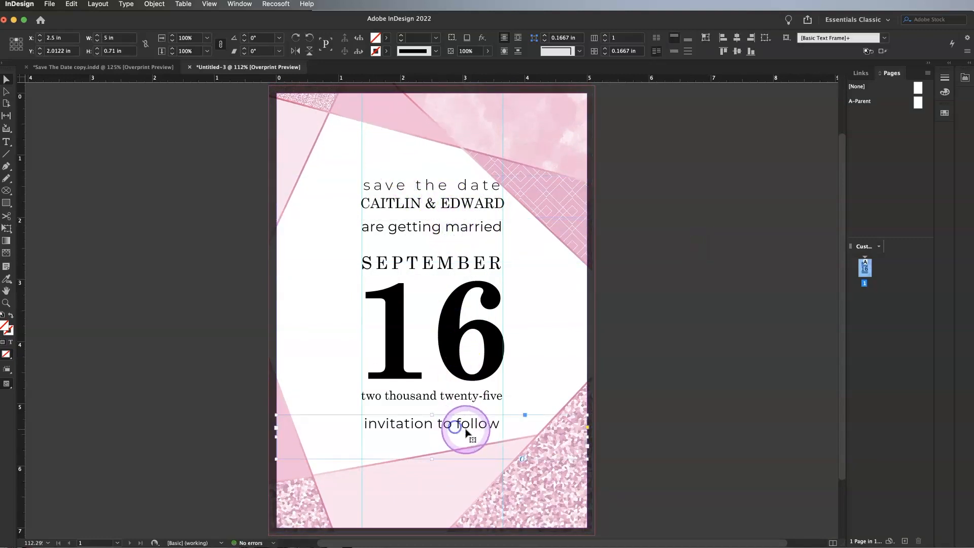
pyautogui.press('Down')
pyautogui.press('Down')
pyautogui.click(461, 396)
pyautogui.click(485, 375)
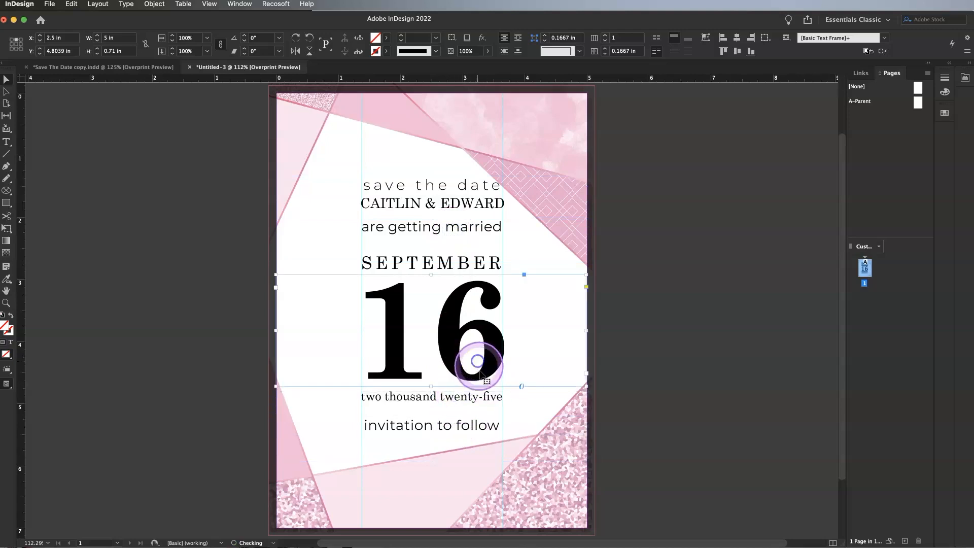
pyautogui.click(475, 266)
pyautogui.click(469, 226)
# Nudge the couple's names slightly down and bring "save the date" down to Y 1.4161 in.
pyautogui.click(472, 205)
pyautogui.press('Down')
pyautogui.press('Down')
pyautogui.press('Down')
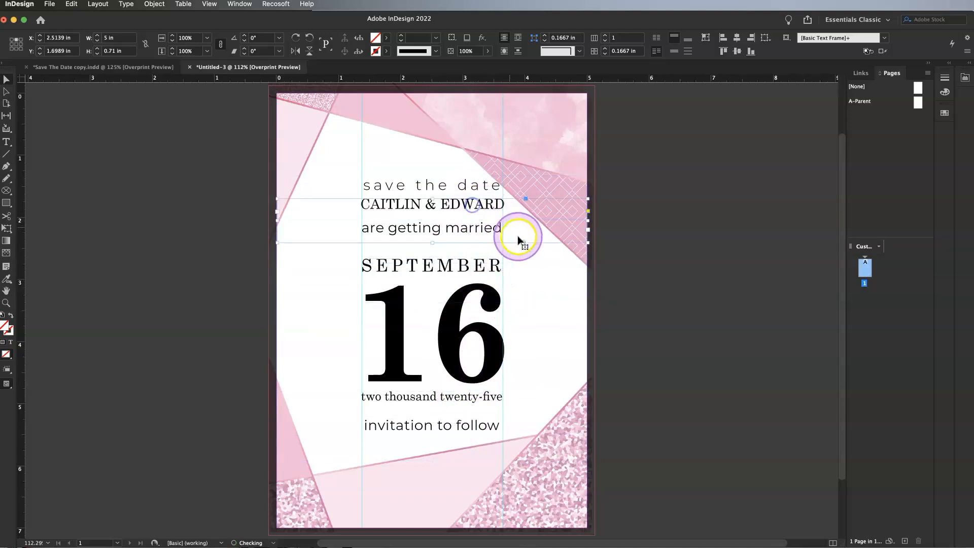
pyautogui.click(478, 189)
pyautogui.press('Down')
pyautogui.press('Down')
pyautogui.press('Down')
pyautogui.press('Down')
pyautogui.press('Down')
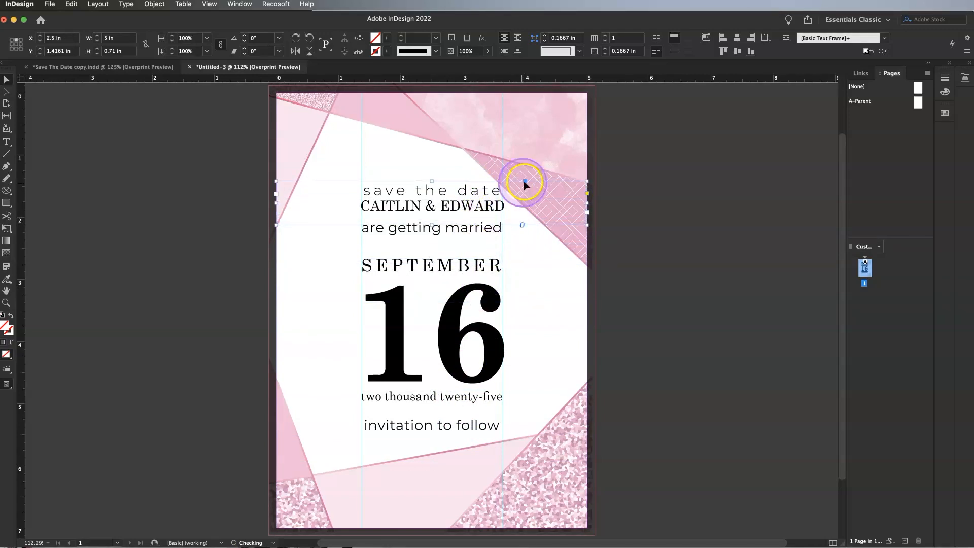
# Stretch the background image within its frame to a width of 5.415 in.
pyautogui.click(553, 135)
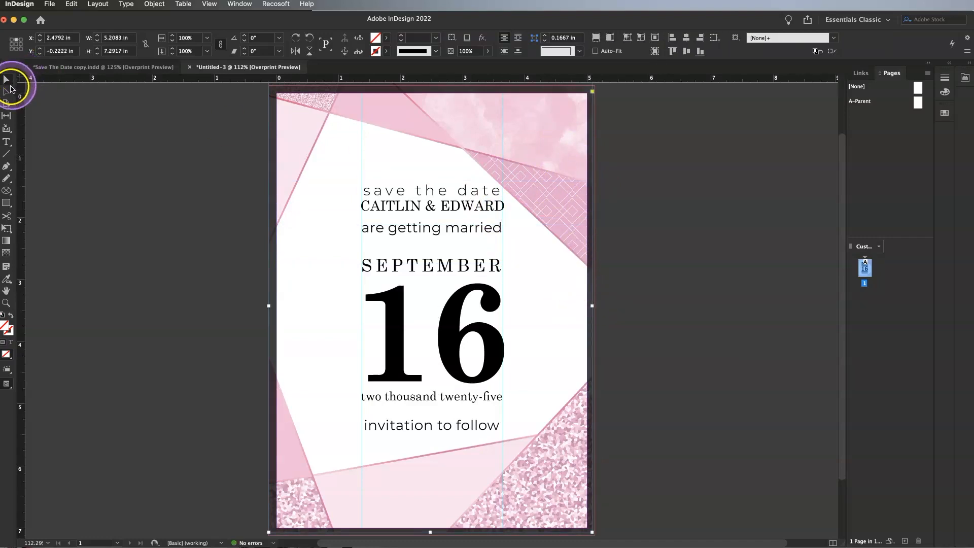
pyautogui.click(569, 156)
pyautogui.click(598, 308)
pyautogui.moveTo(597, 306); pyautogui.dragTo(606, 305)
pyautogui.click(669, 306)
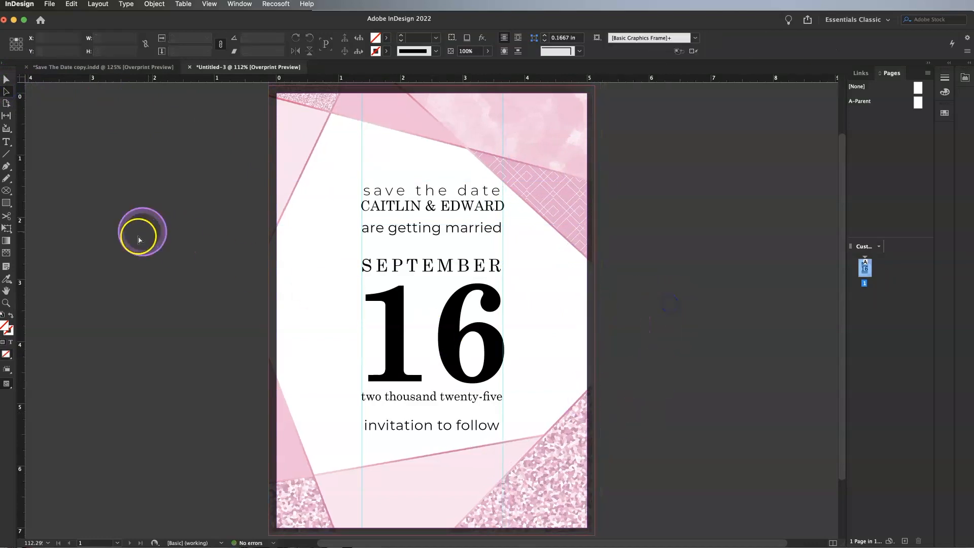
pyautogui.click(533, 125)
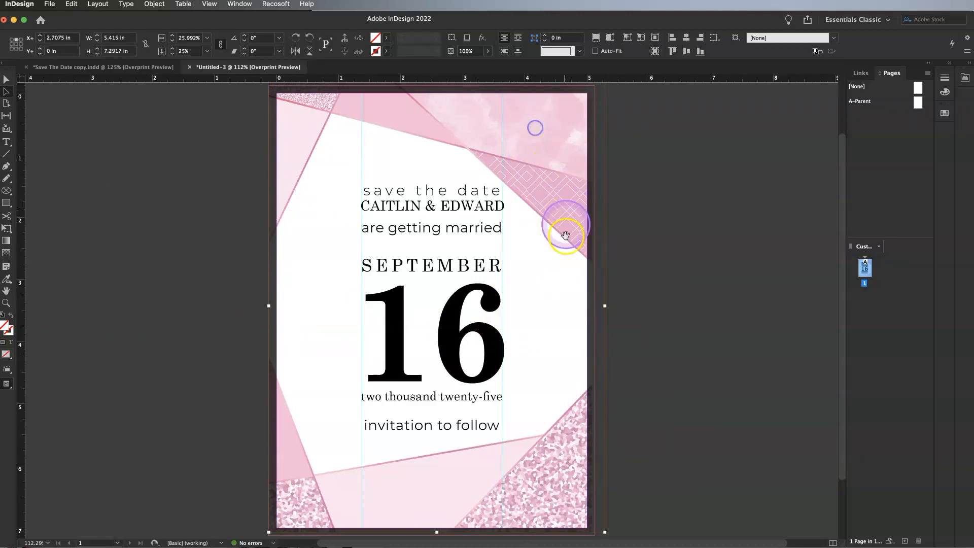
pyautogui.click(83, 266)
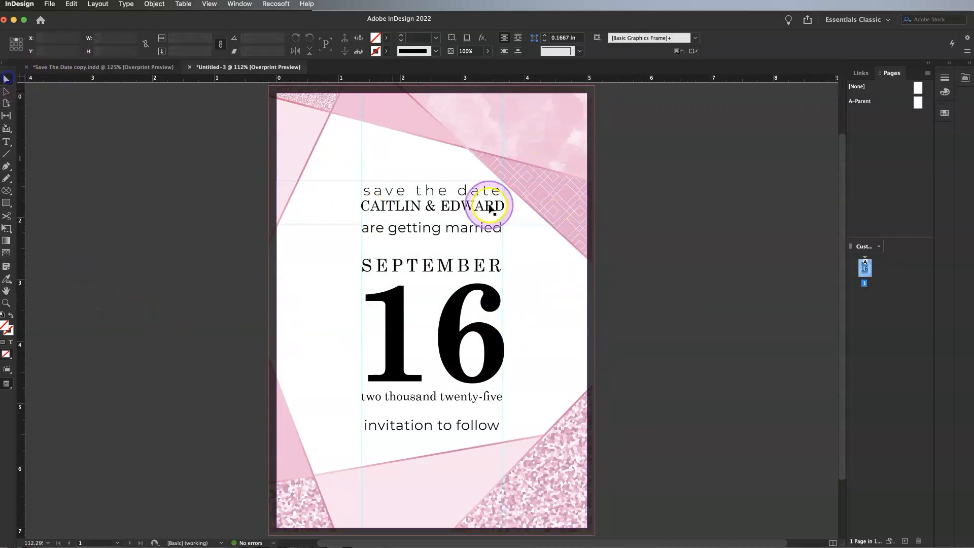
# Even out the top lines by nudging "save the date" slightly up and the couple's names down to Y 1.7683 in.
pyautogui.click(469, 219)
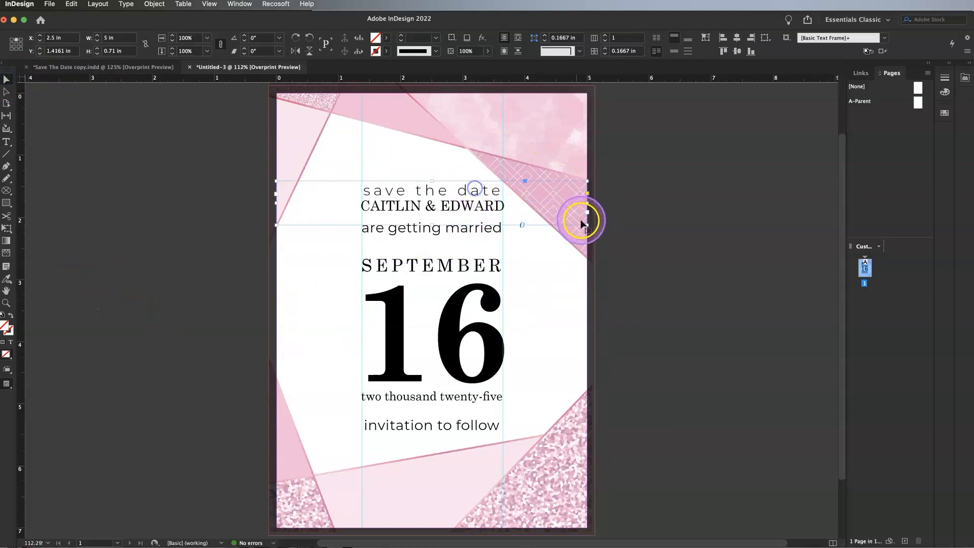
pyautogui.moveTo(489, 208); pyautogui.dragTo(520, 248)
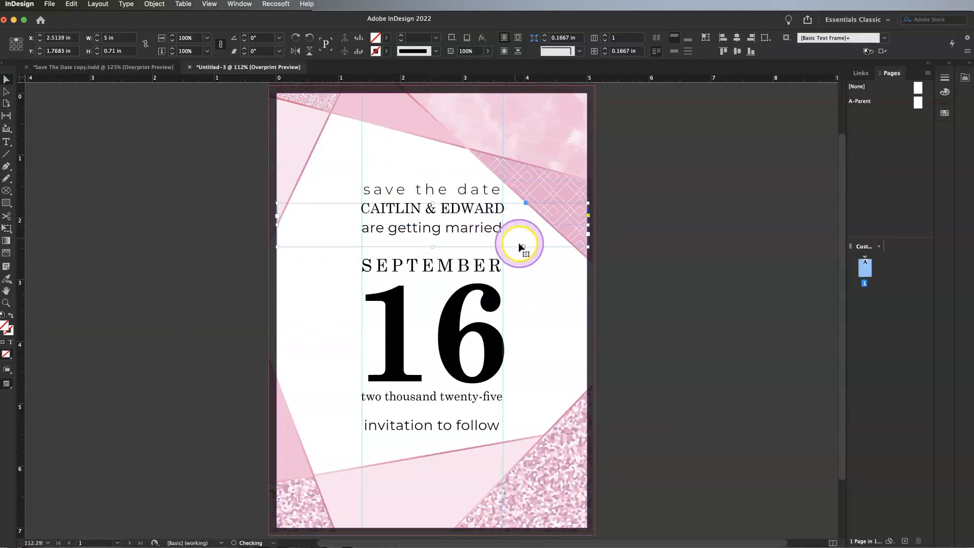
pyautogui.click(678, 285)
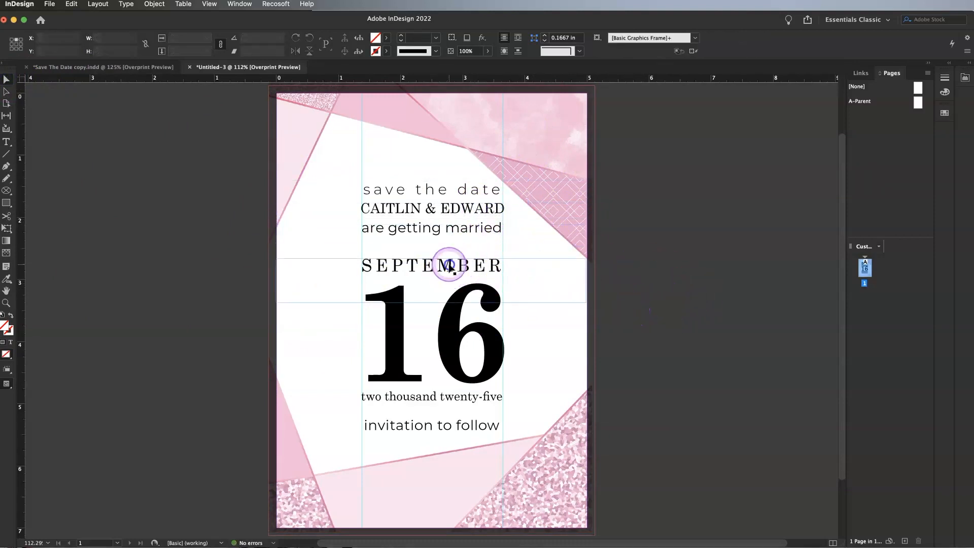
# Move "SEPTEMBER" up to Y 2.5694 in, and shift all four text lines above the "16" slightly down together.
pyautogui.click(479, 267)
pyautogui.moveTo(477, 265); pyautogui.dragTo(477, 259)
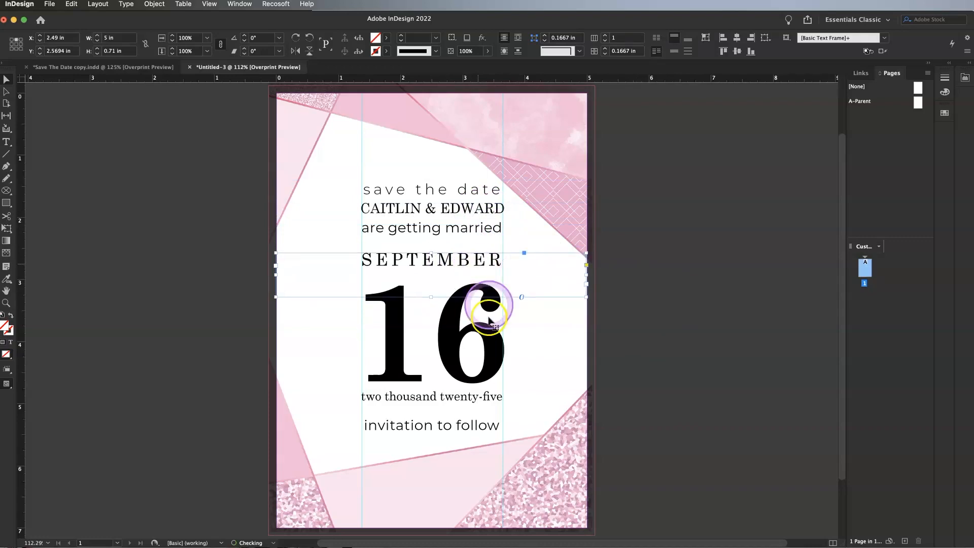
pyautogui.moveTo(471, 338); pyautogui.dragTo(479, 172)
pyautogui.click(685, 323)
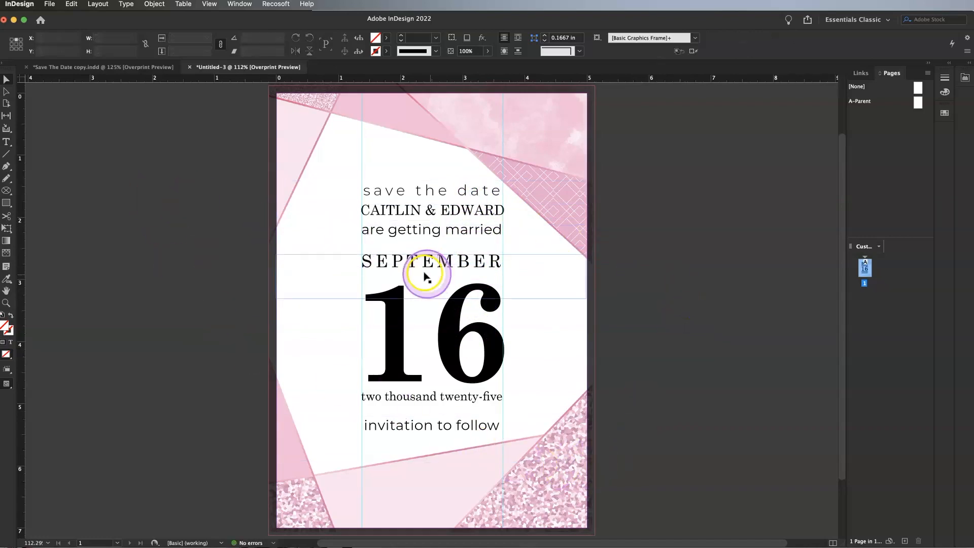
# Preview the card without guides, return to the normal view and convert the "16" text to outlines.
pyautogui.press('w')
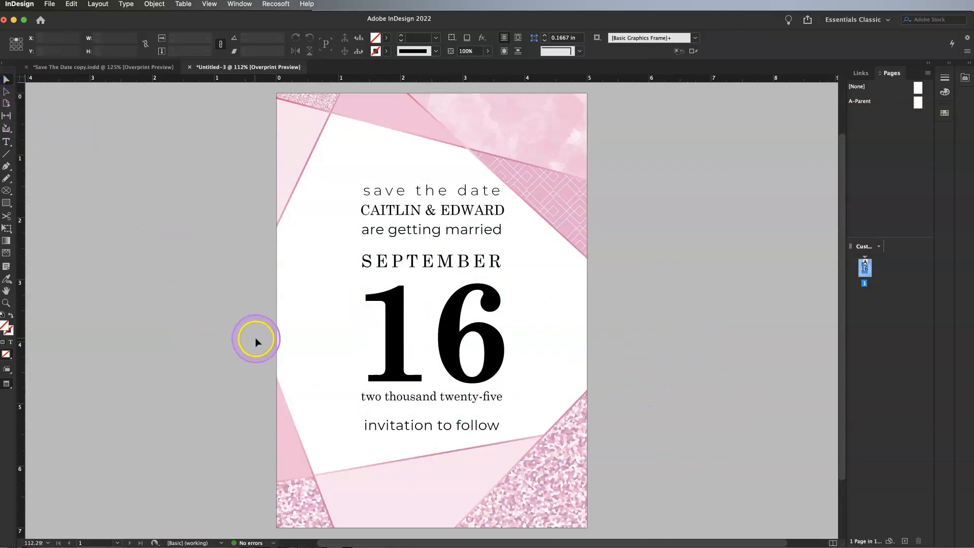
pyautogui.click(468, 343)
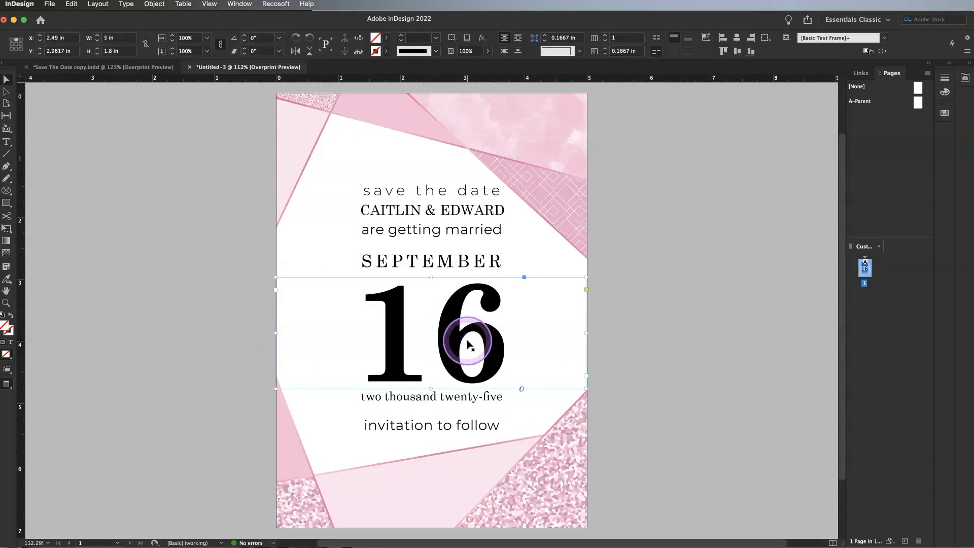
pyautogui.press('w')
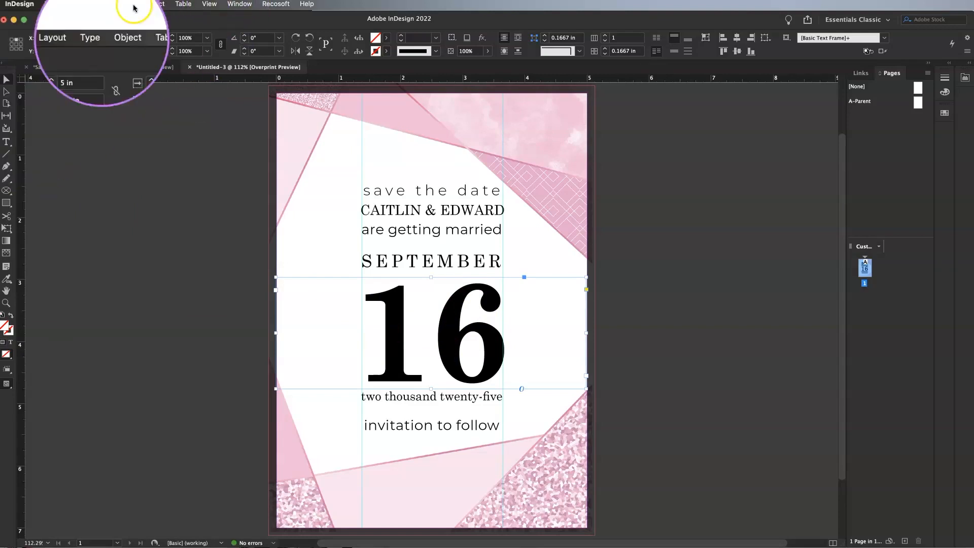
pyautogui.click(127, 4)
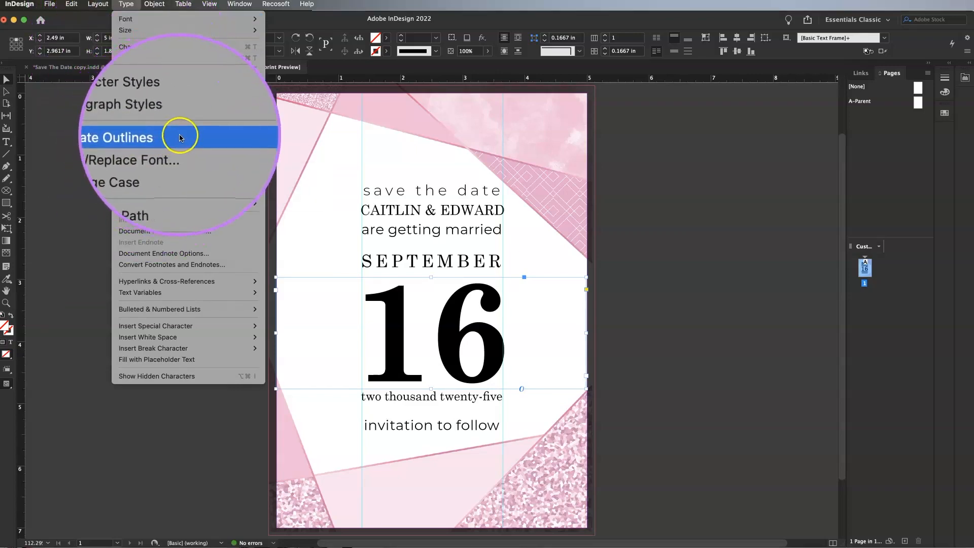
pyautogui.click(153, 137)
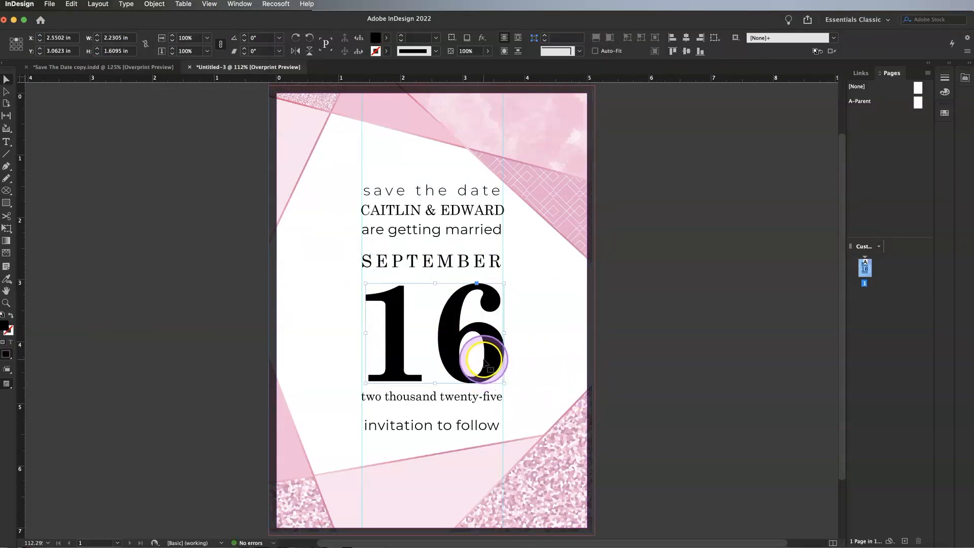
# Place 3ABSTRACT_PATTERN_1_ROSE_GOLD.jpg inside the outlined "16".
pyautogui.click(50, 4)
pyautogui.click(71, 163)
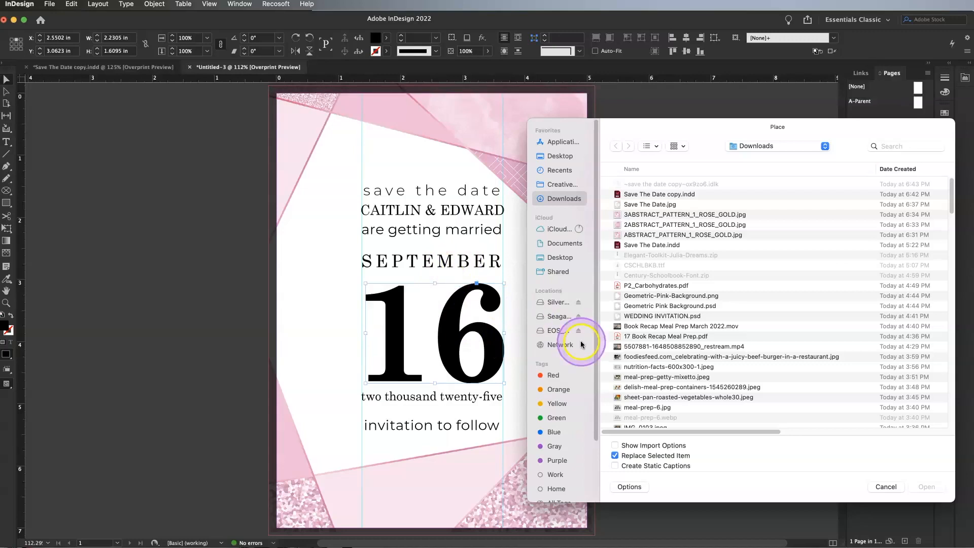
pyautogui.click(647, 213)
pyautogui.click(922, 485)
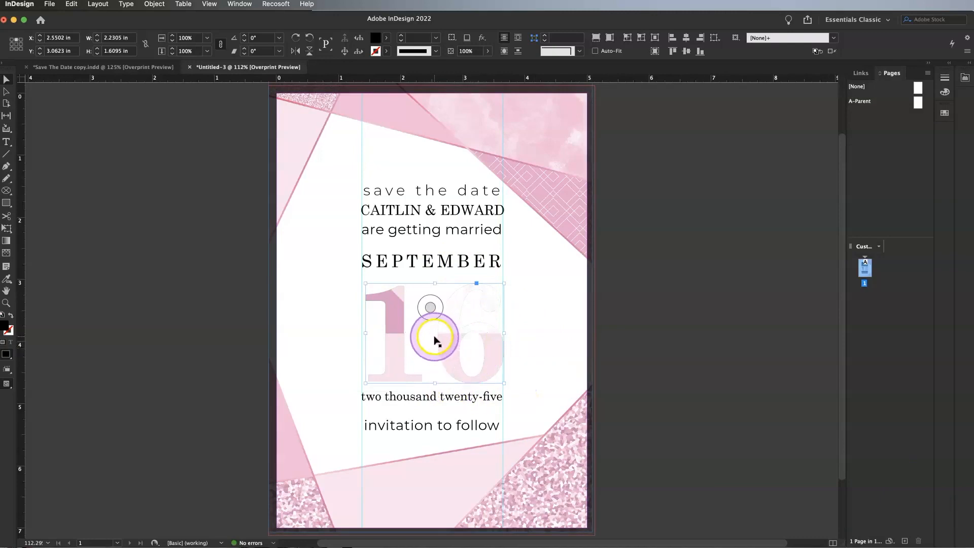
pyautogui.click(587, 340)
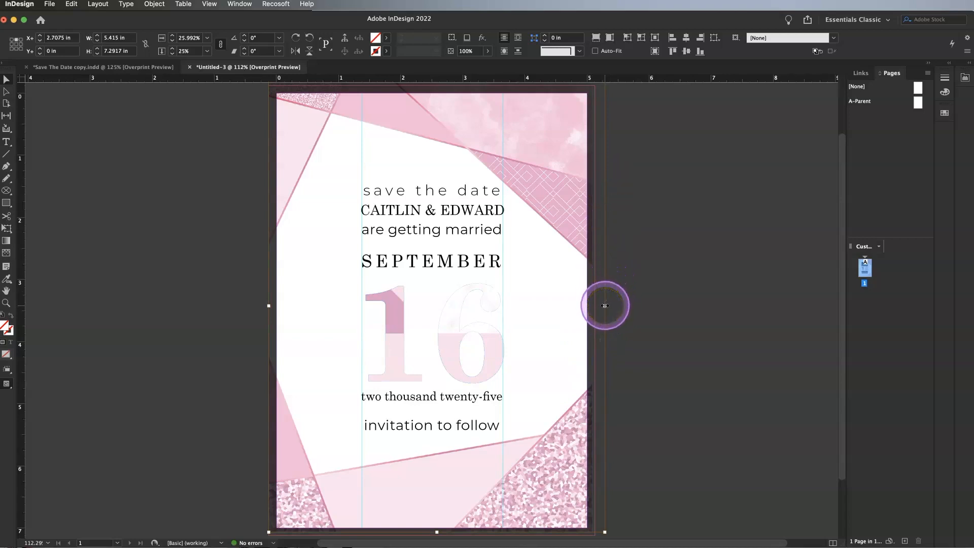
pyautogui.moveTo(604, 305); pyautogui.dragTo(503, 299)
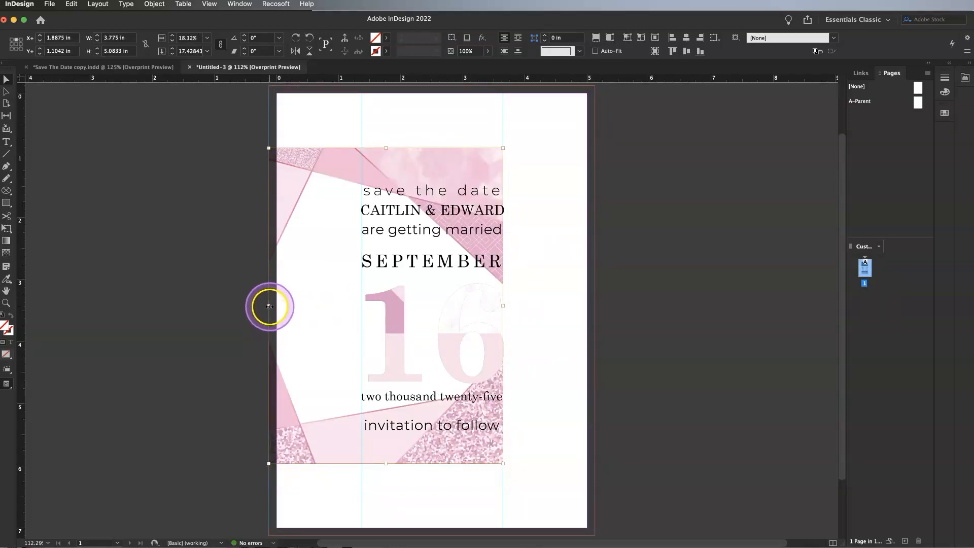
pyautogui.press('super+z')
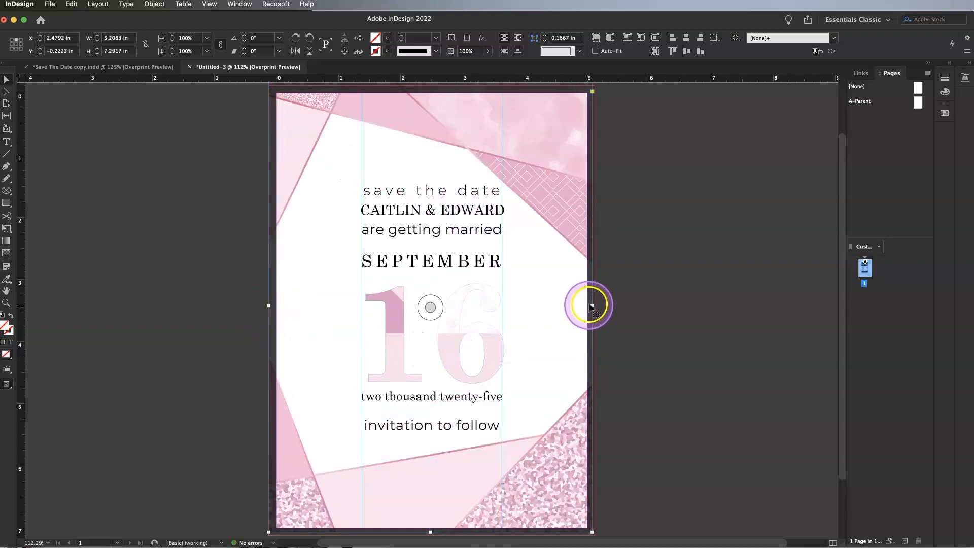
pyautogui.moveTo(591, 308); pyautogui.dragTo(502, 309)
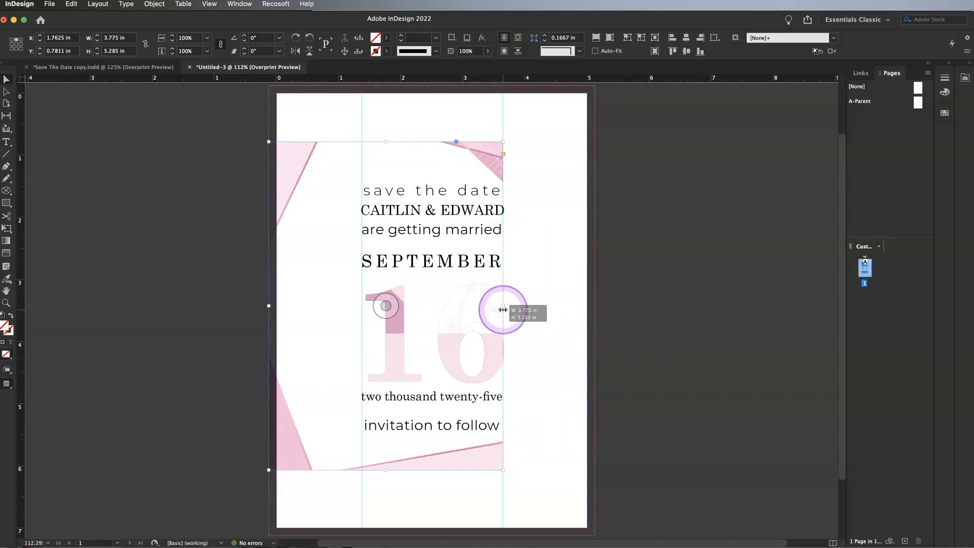
pyautogui.press('super+z')
# Scale the pattern image inside the "16" down proportionally to about 2.29 in wide, spanning the two vertical guides.
pyautogui.click(465, 337)
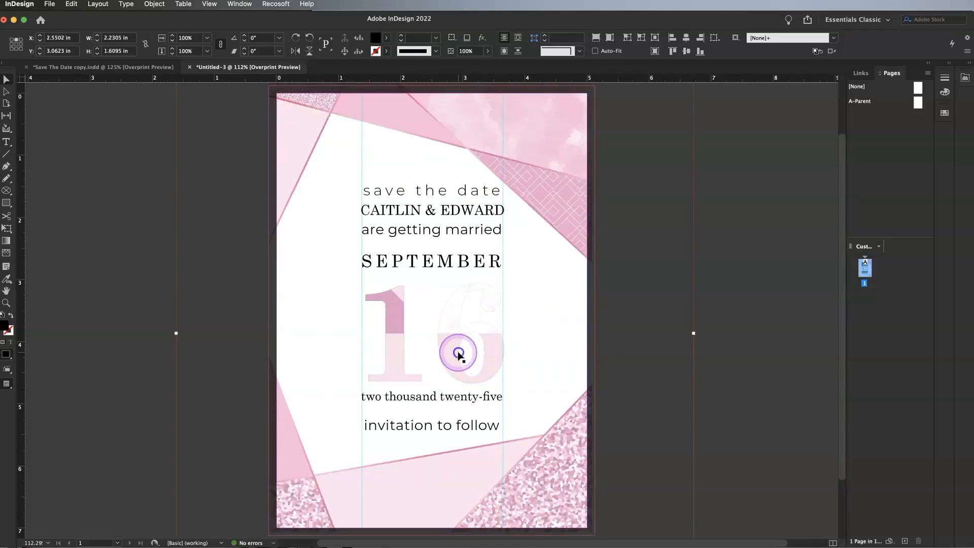
pyautogui.click(496, 325)
pyautogui.click(453, 338)
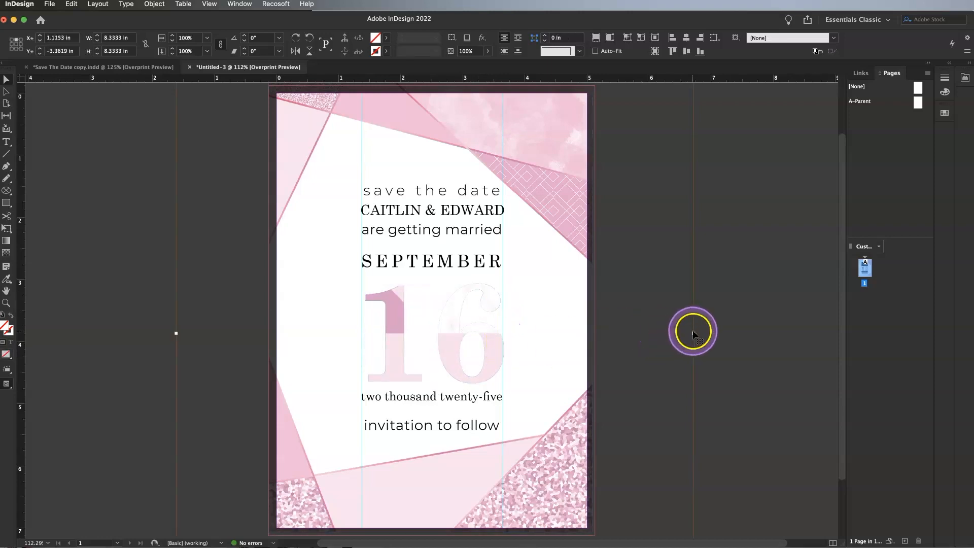
pyautogui.moveTo(651, 334); pyautogui.dragTo(506, 334)
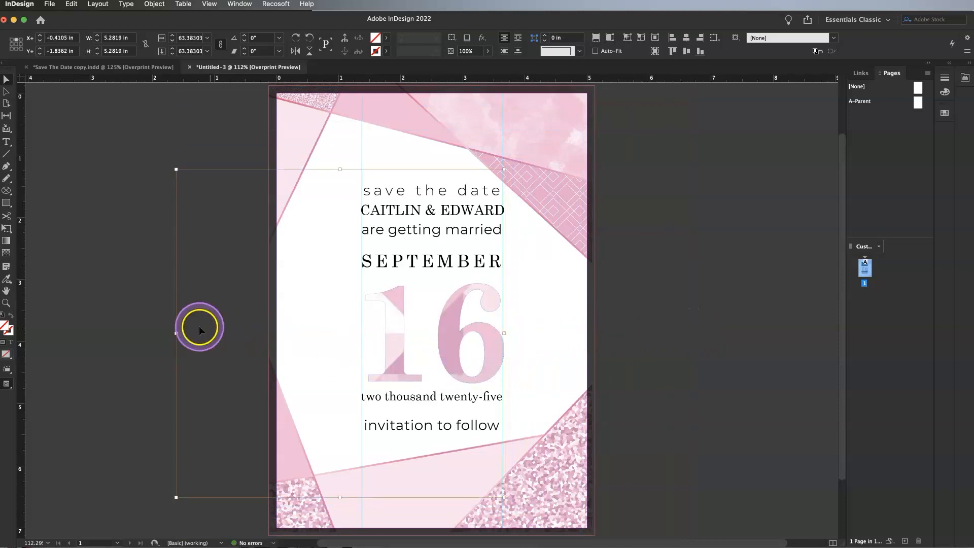
pyautogui.moveTo(176, 332); pyautogui.dragTo(361, 330)
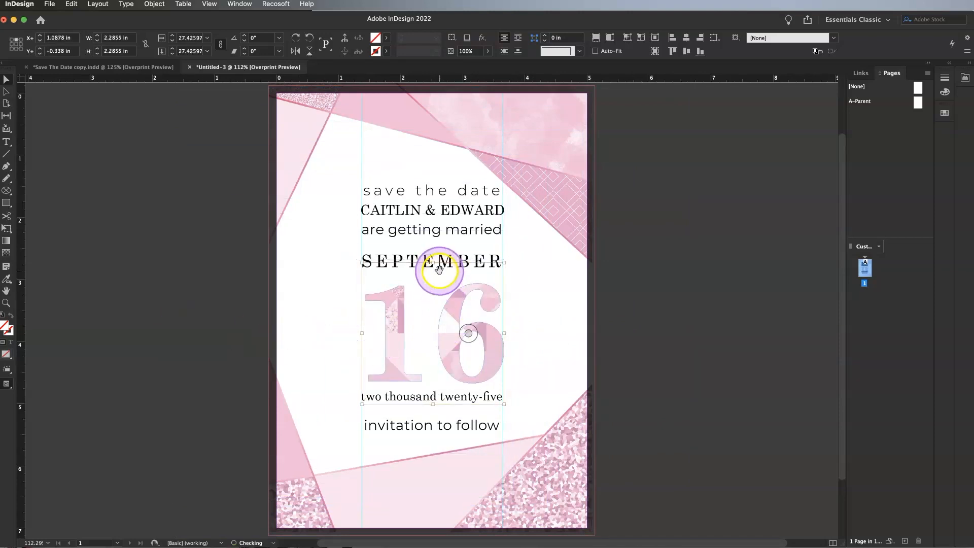
# Squeeze the pattern image vertically from above and below to about 1.69 in high, closely covering the "16", and deselect it.
pyautogui.moveTo(433, 262)
pyautogui.mouseDown()
pyautogui.moveTo(433, 253)
pyautogui.moveTo(436, 277)
pyautogui.mouseUp()
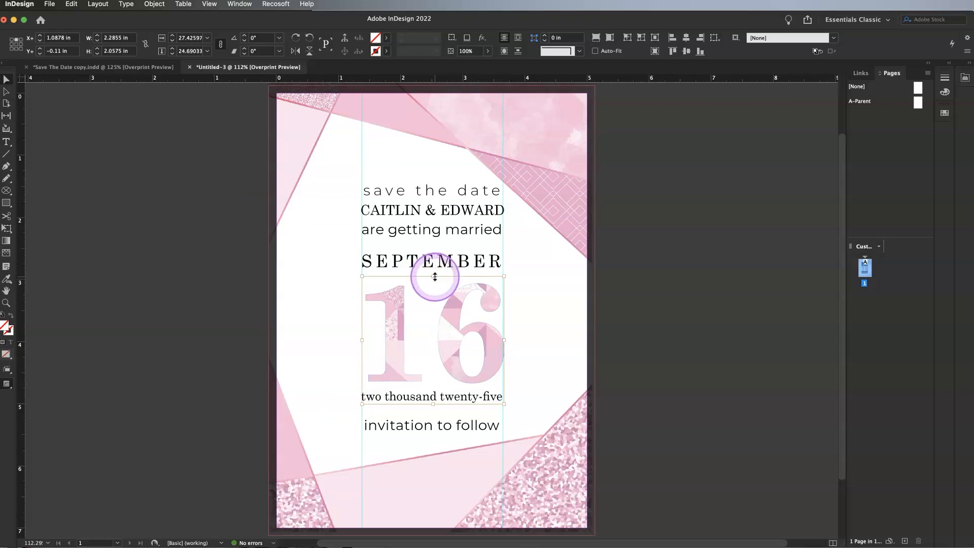
pyautogui.moveTo(435, 282); pyautogui.dragTo(434, 286)
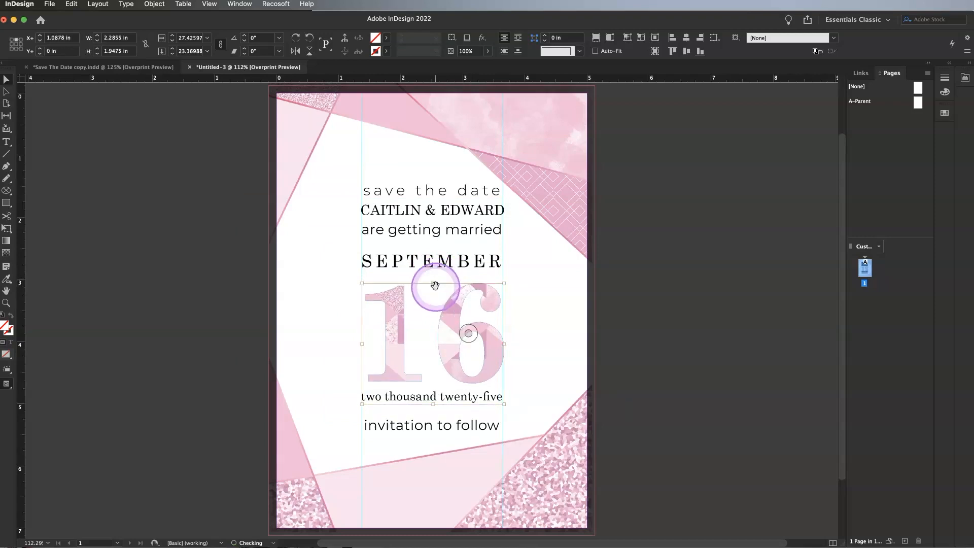
pyautogui.moveTo(434, 405); pyautogui.dragTo(434, 388)
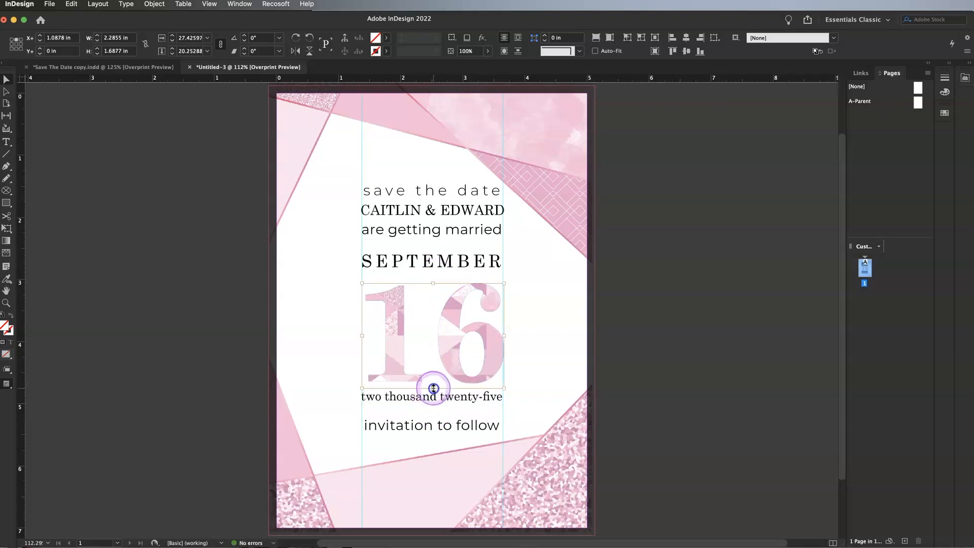
pyautogui.click(449, 322)
pyautogui.moveTo(449, 323); pyautogui.dragTo(448, 320)
pyautogui.click(159, 305)
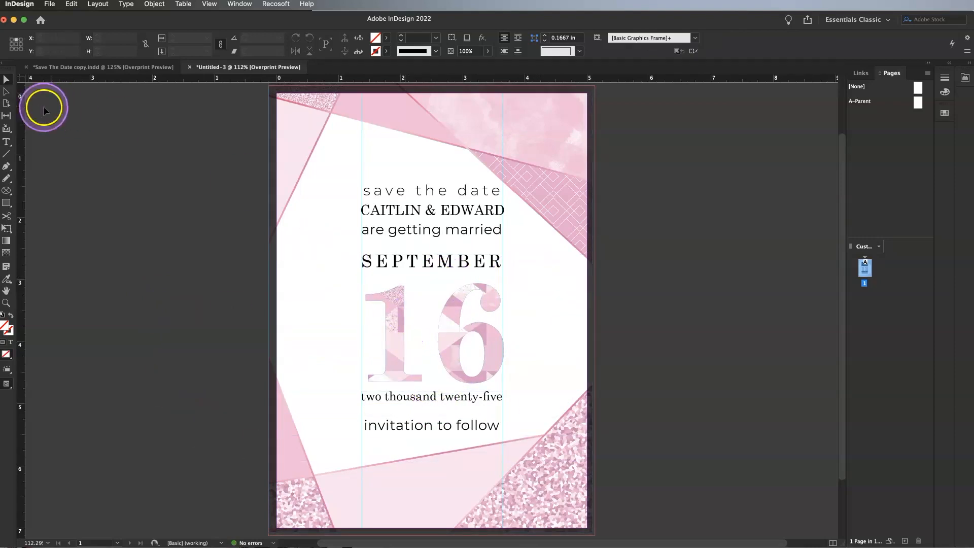
# Give the outlined "16" a 1 pt stroke in C=0 M=100 Y=0 K=0 at 30% tint, and deselect it.
pyautogui.click(395, 352)
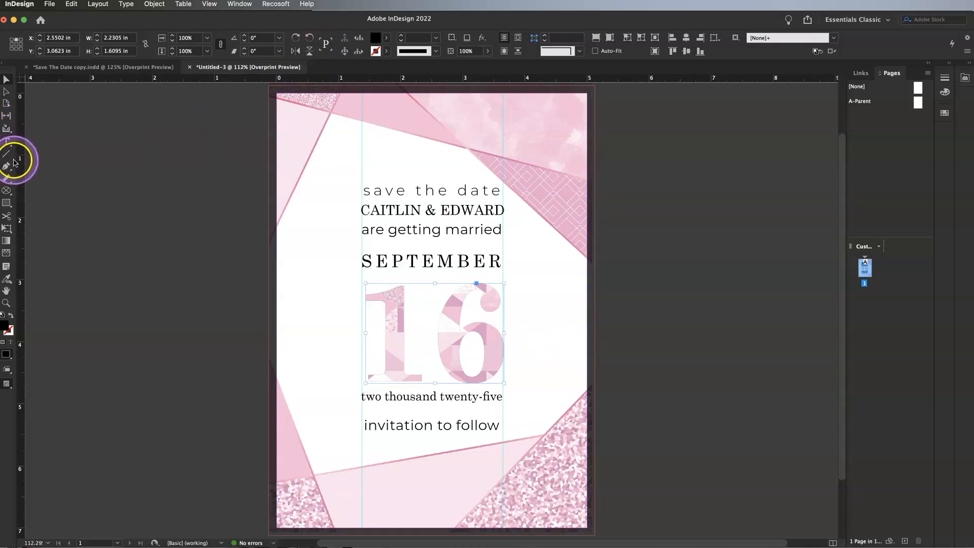
pyautogui.click(387, 53)
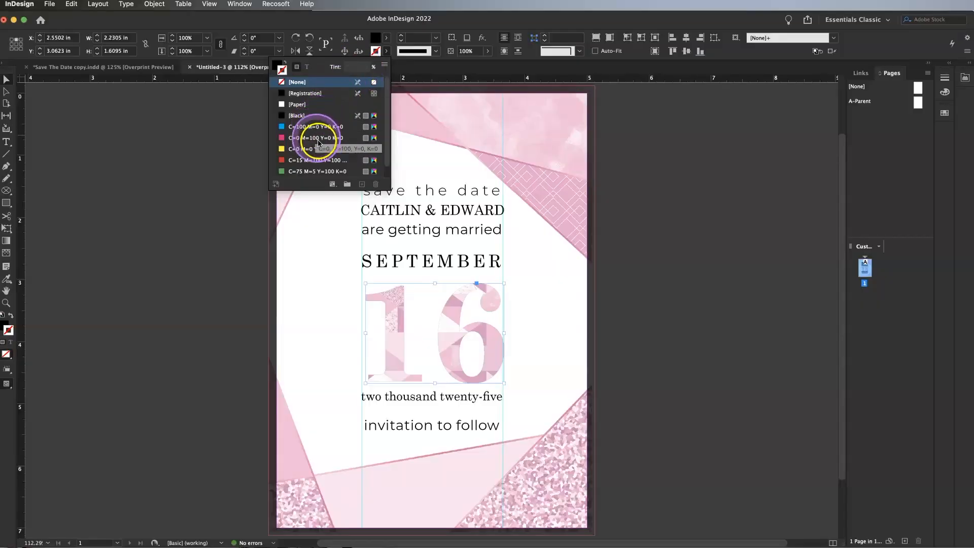
pyautogui.scroll(-1, 326, 126)
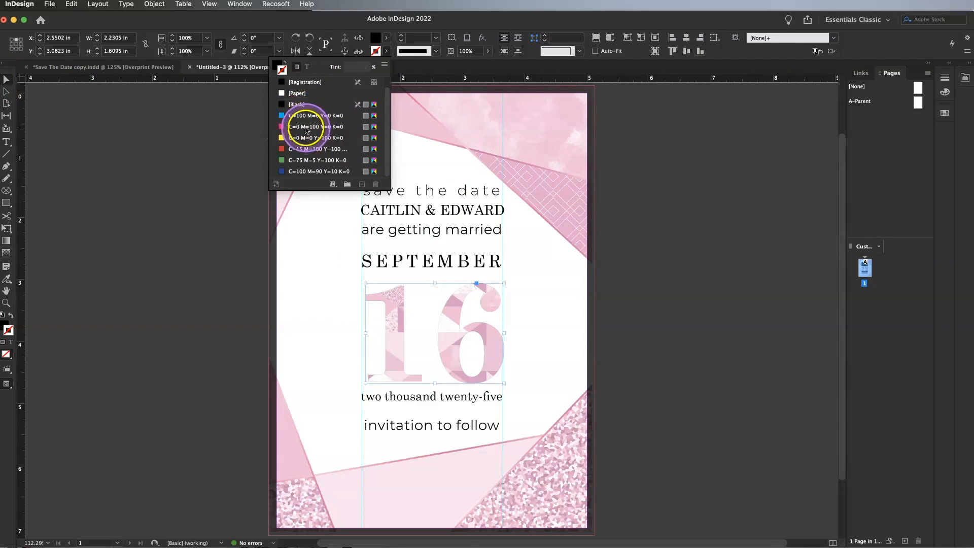
pyautogui.scroll(1, 339, 139)
pyautogui.click(345, 138)
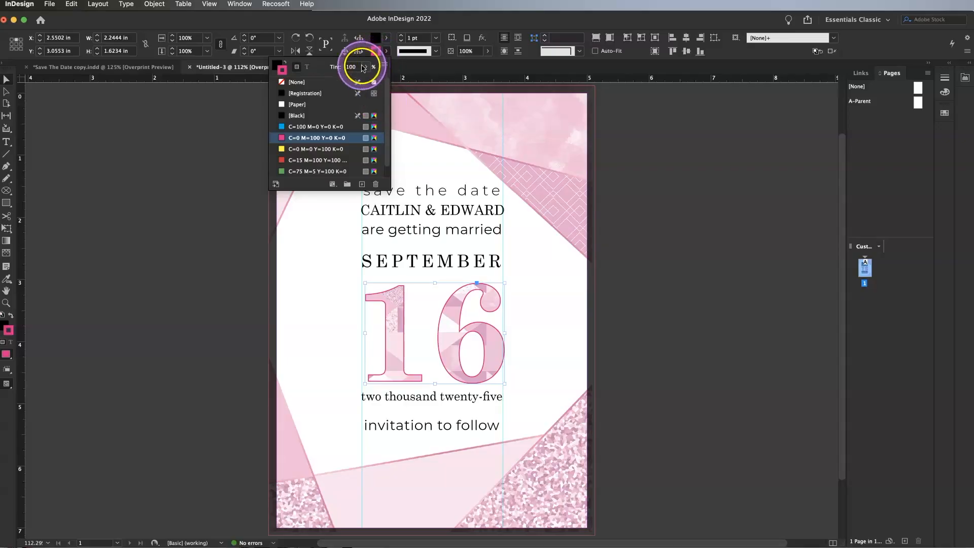
pyautogui.moveTo(347, 82); pyautogui.dragTo(335, 83)
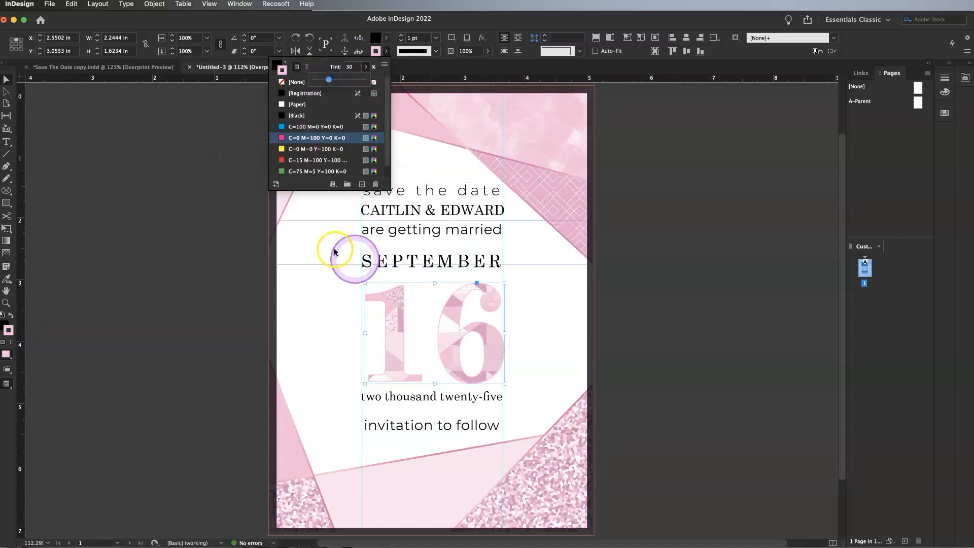
pyautogui.click(13, 82)
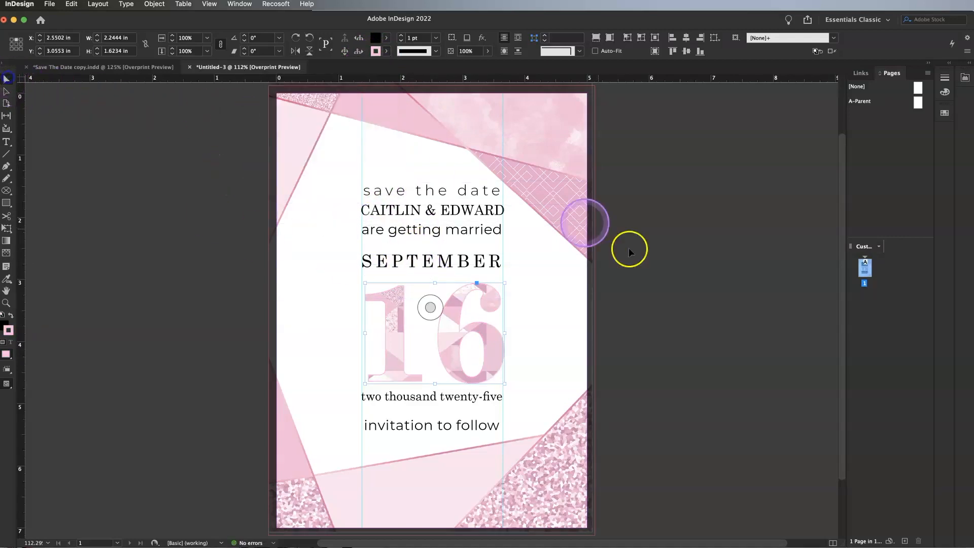
pyautogui.click(697, 293)
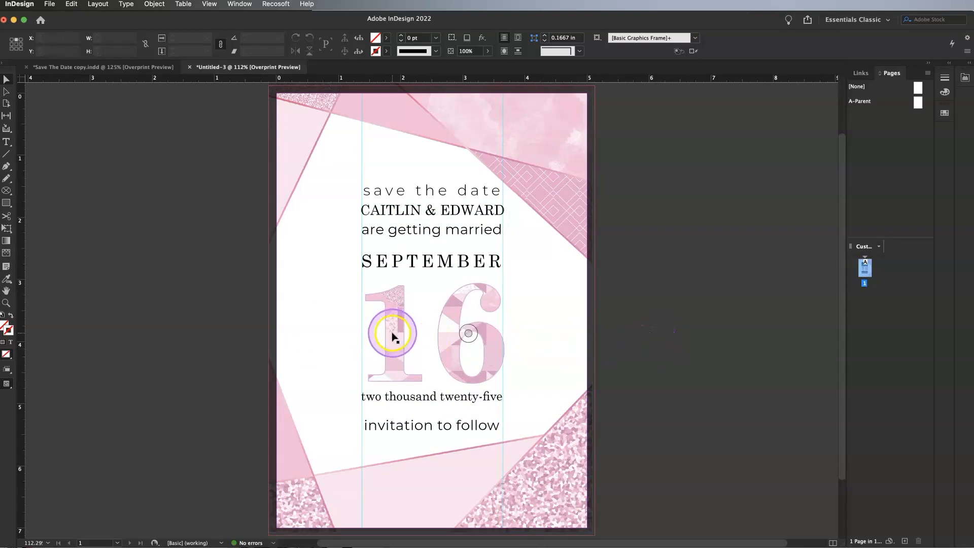
pyautogui.click(127, 4)
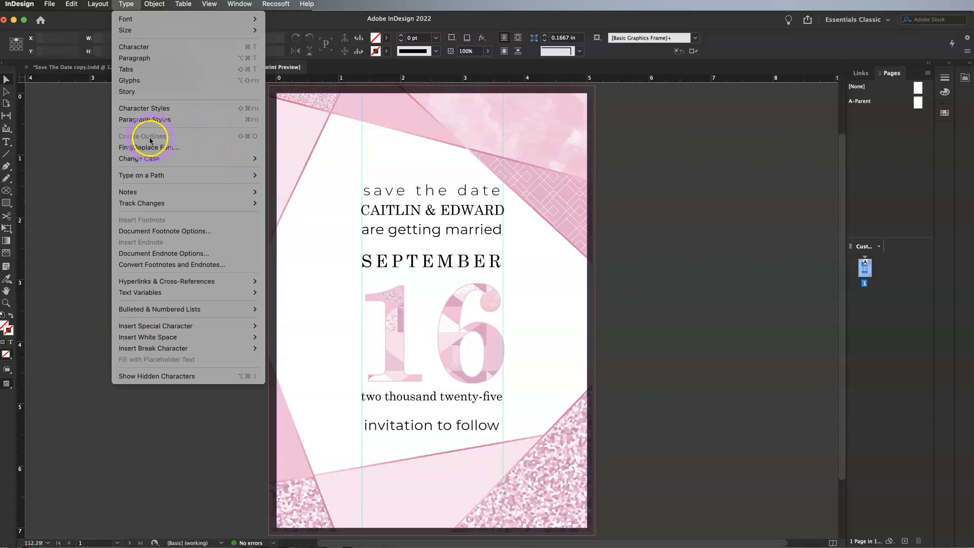
pyautogui.click(692, 359)
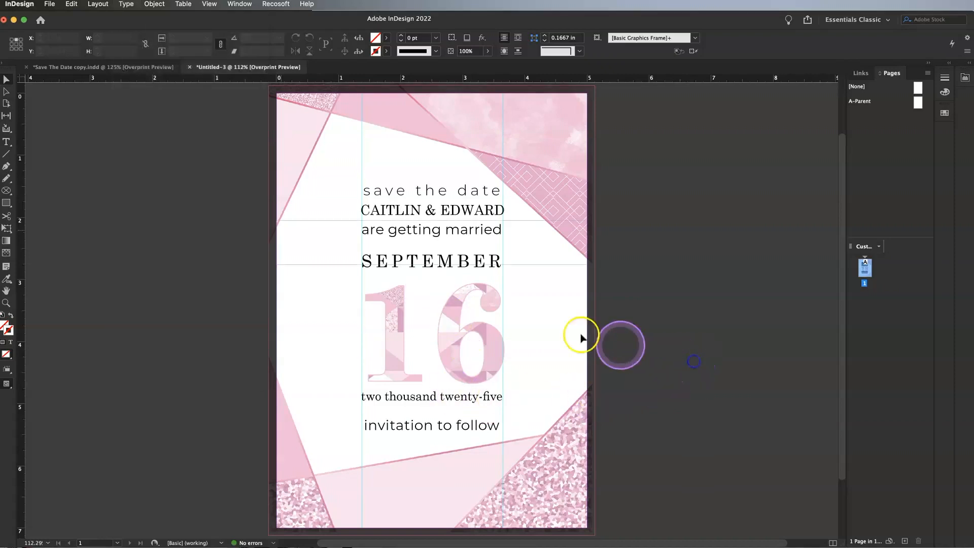
pyautogui.click(49, 4)
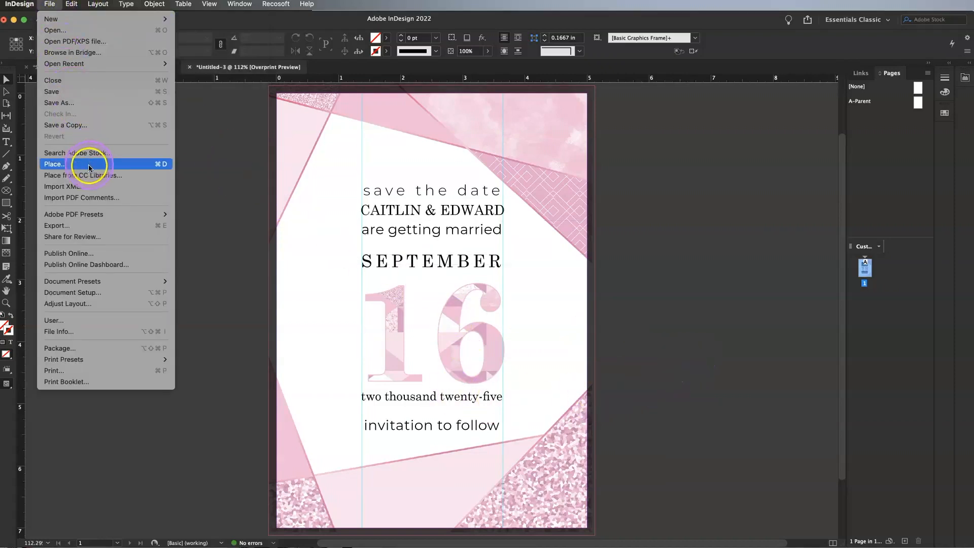
pyautogui.click(233, 254)
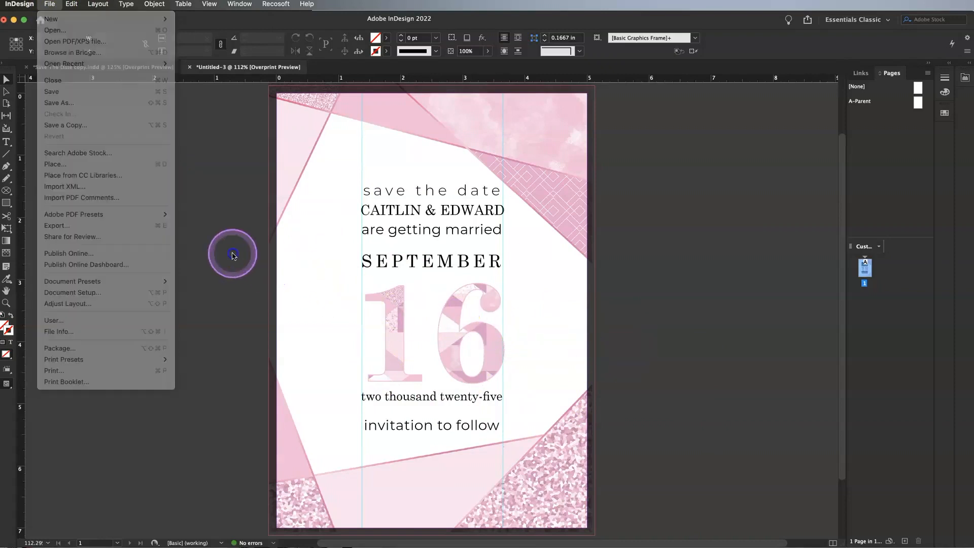